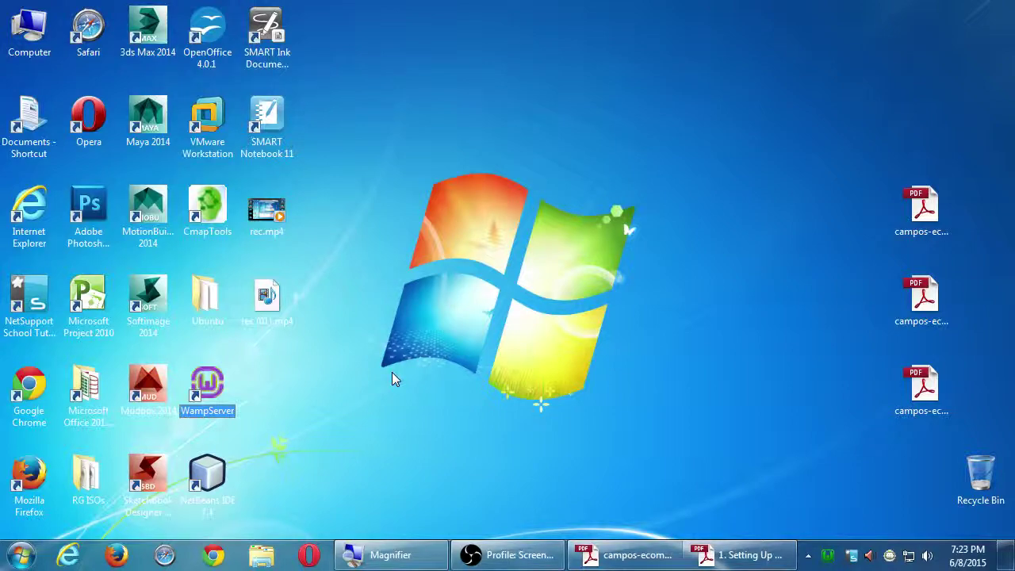
# Magnify the screen and expand the hidden tray icons to reveal the green WampServer icon.
pyautogui.press('super+plus')
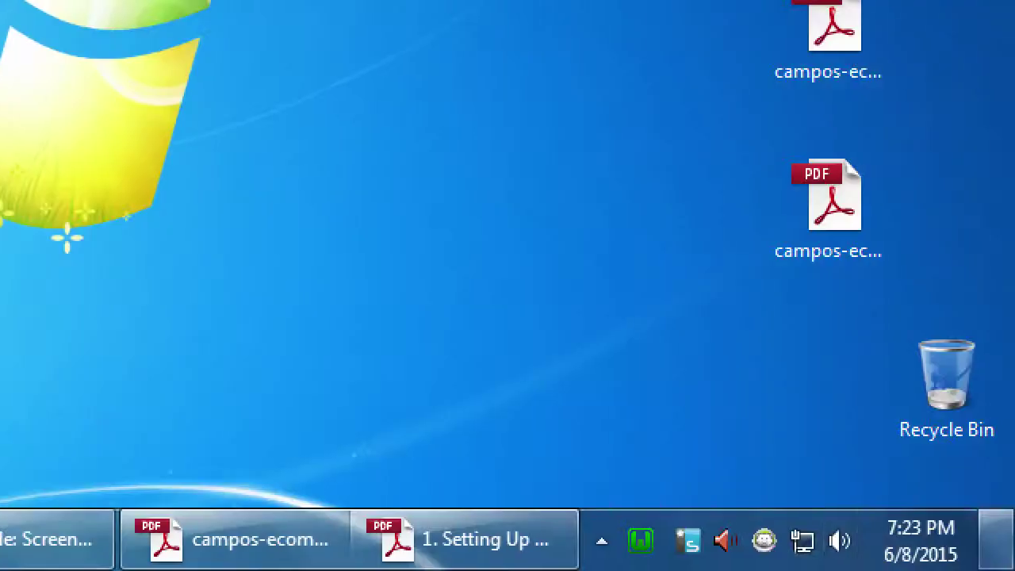
pyautogui.press('super+b')
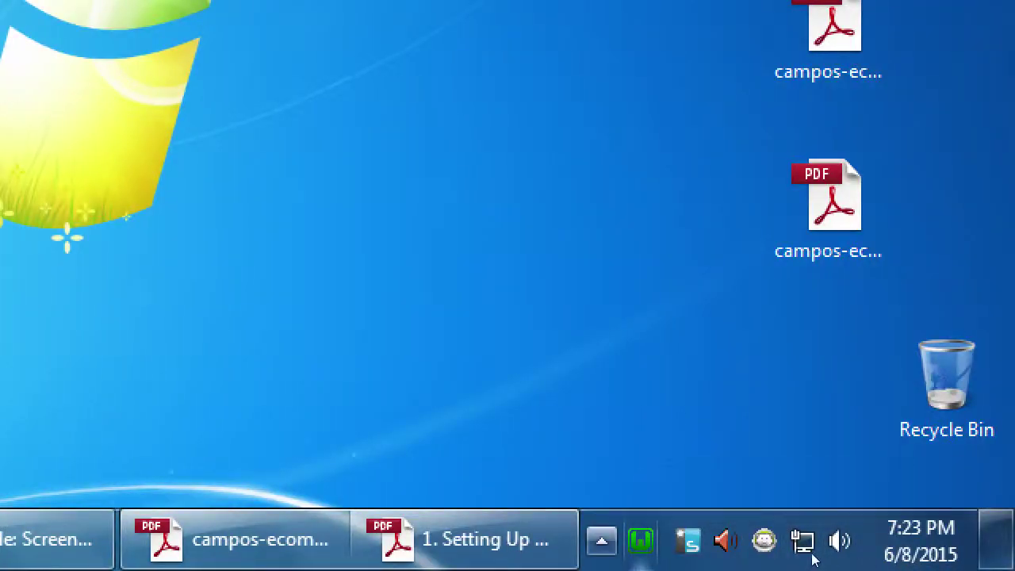
pyautogui.press('Return')
pyautogui.press('Escape')
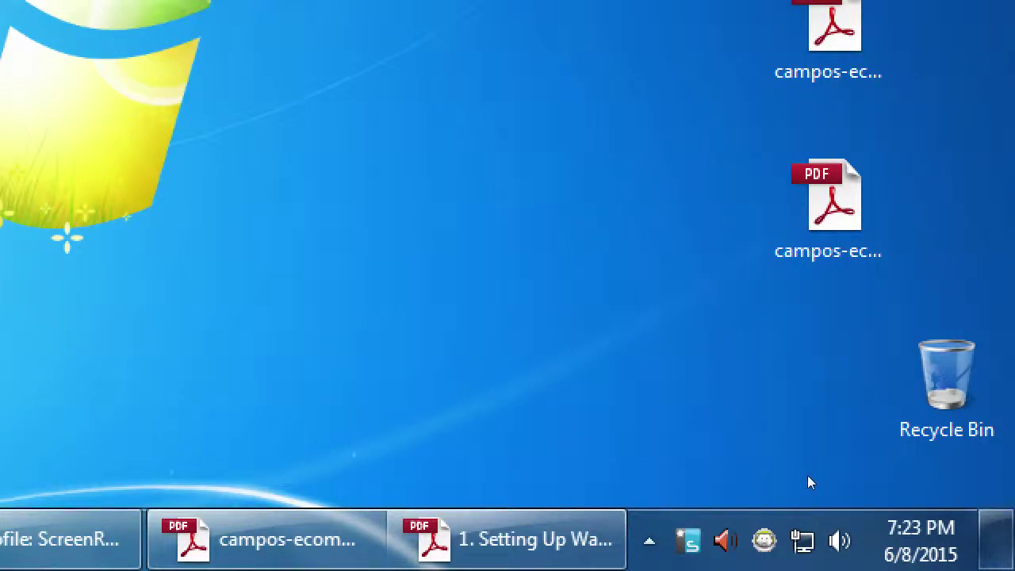
pyautogui.press('super+b')
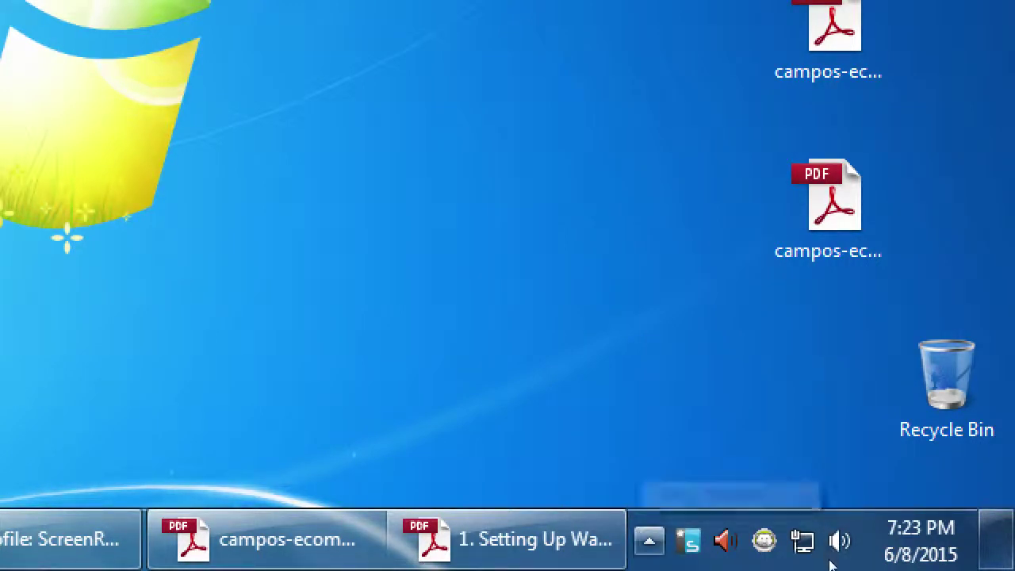
pyautogui.press('Escape')
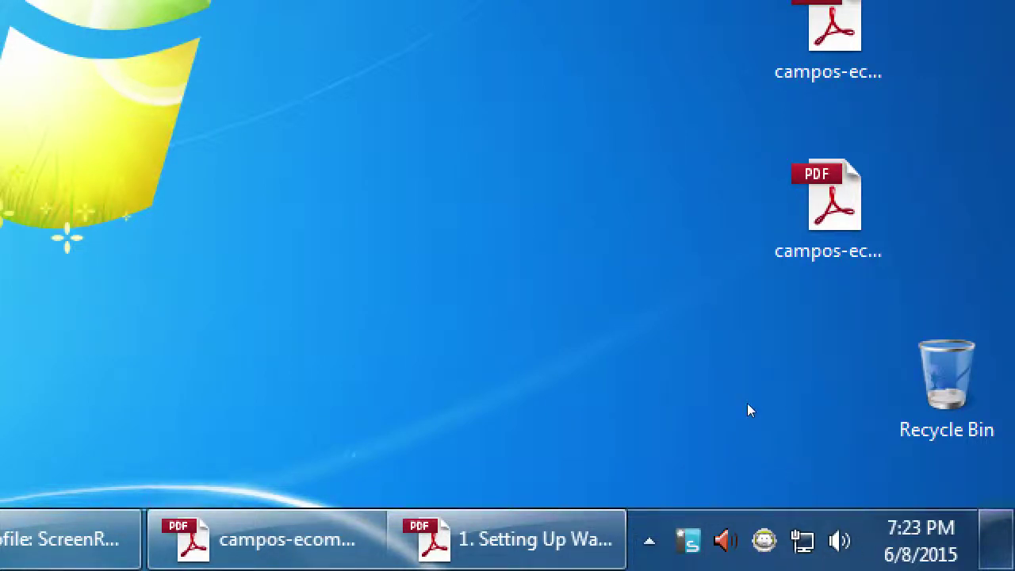
pyautogui.press('super+b')
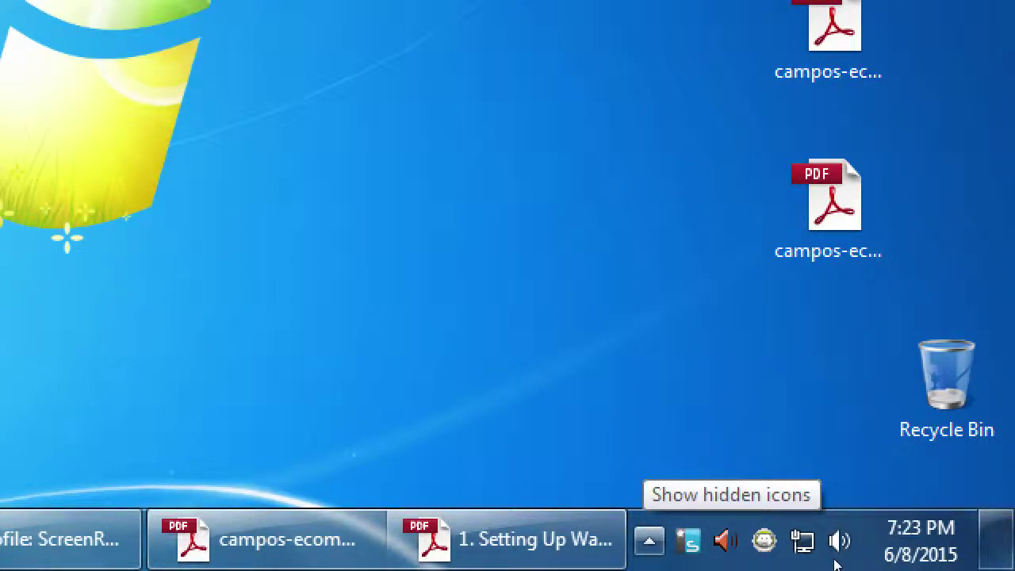
pyautogui.press('Return')
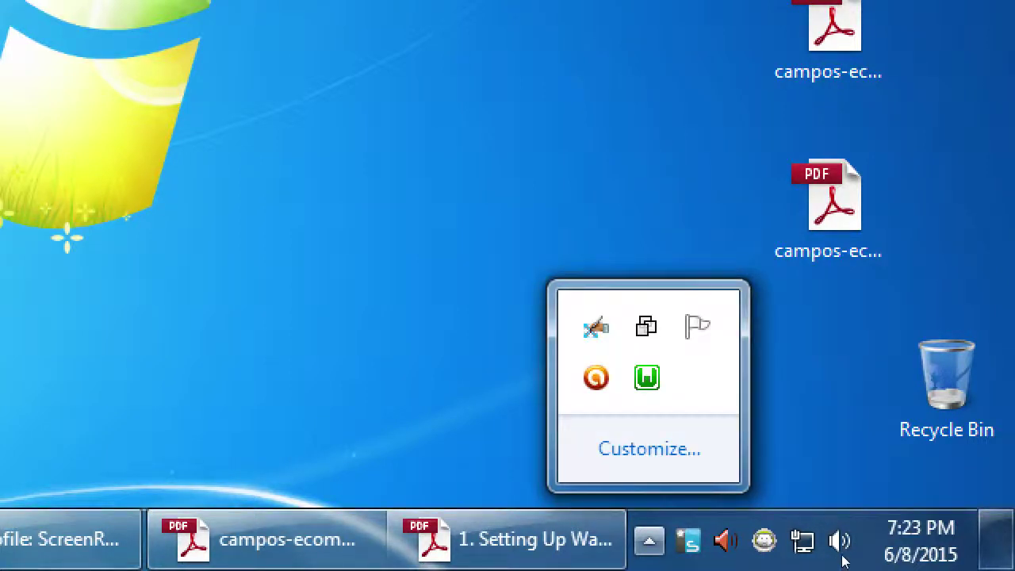
pyautogui.press('Escape')
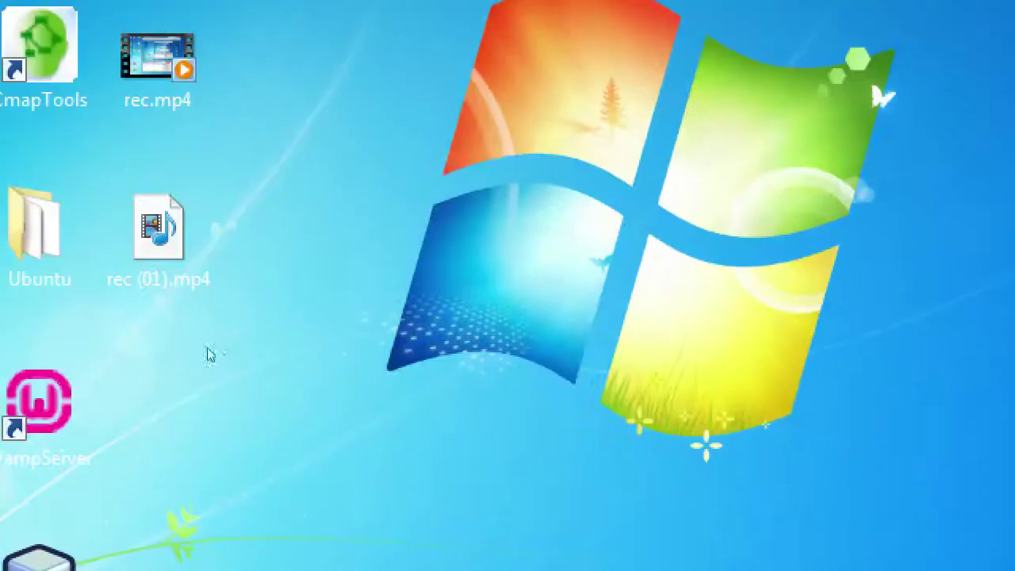
pyautogui.press('w')
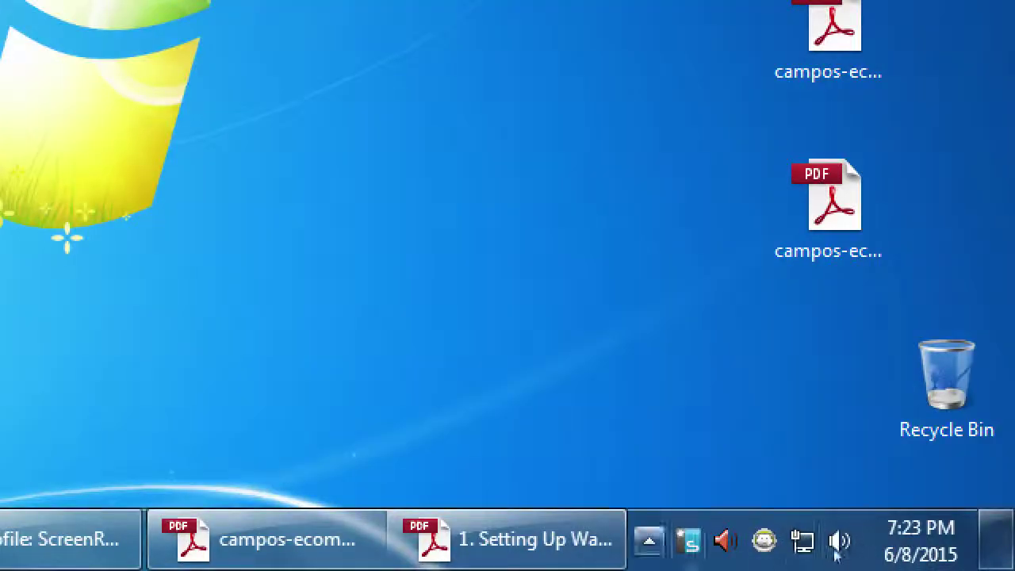
pyautogui.press('super+b')
pyautogui.press('Return')
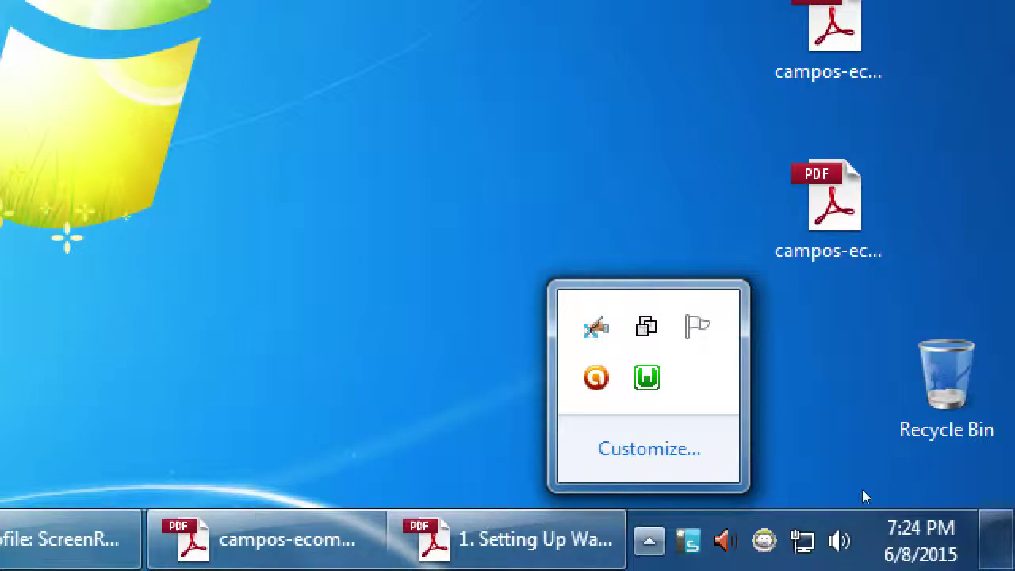
pyautogui.press('super+minus')
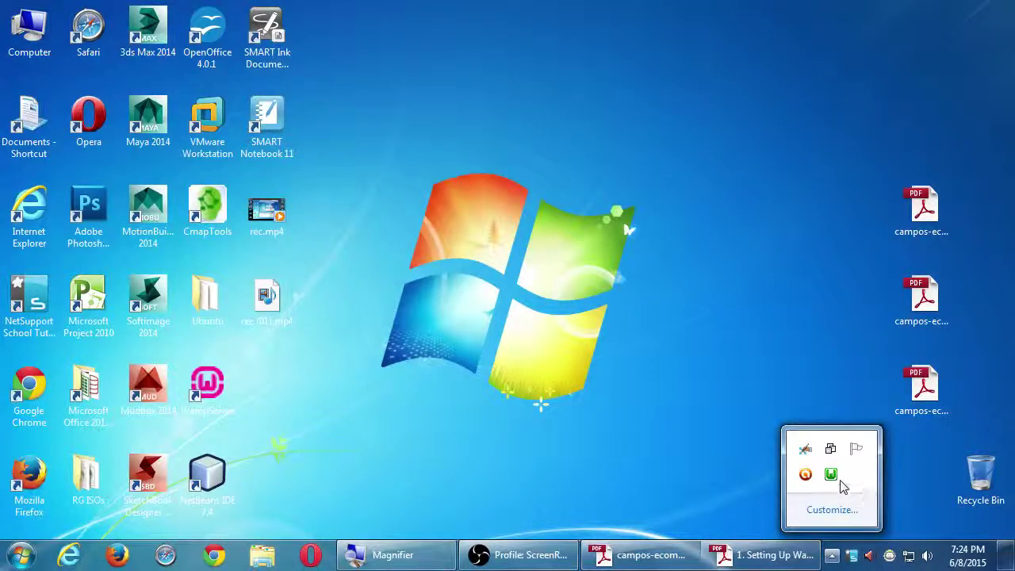
# Launch Localhost from the WampServer tray menu so it opens in Opera.
pyautogui.click(831, 476)
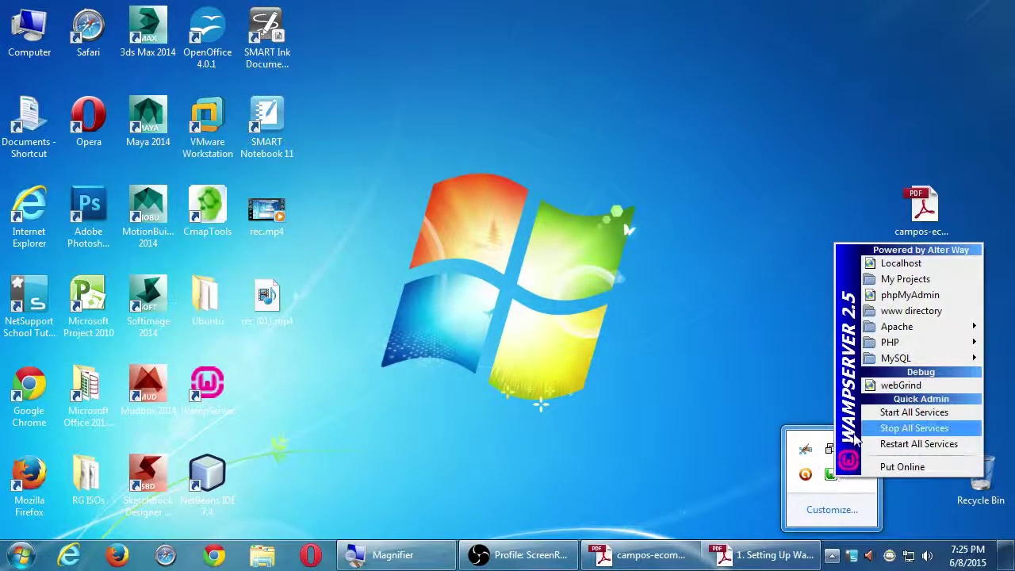
pyautogui.press('super+plus')
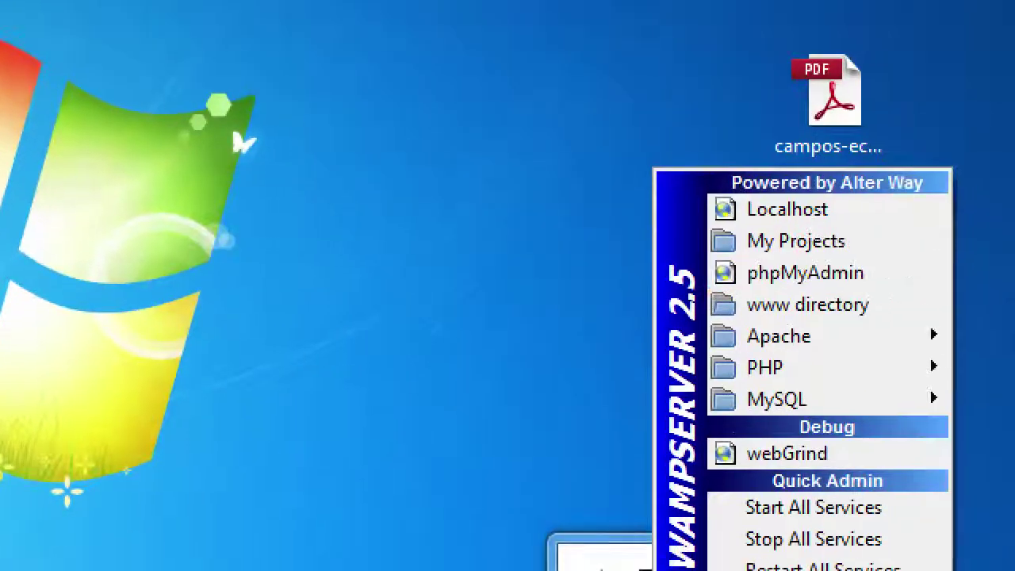
pyautogui.press('Up')
pyautogui.press('Up')
pyautogui.press('Up')
pyautogui.press('Up')
pyautogui.press('Up')
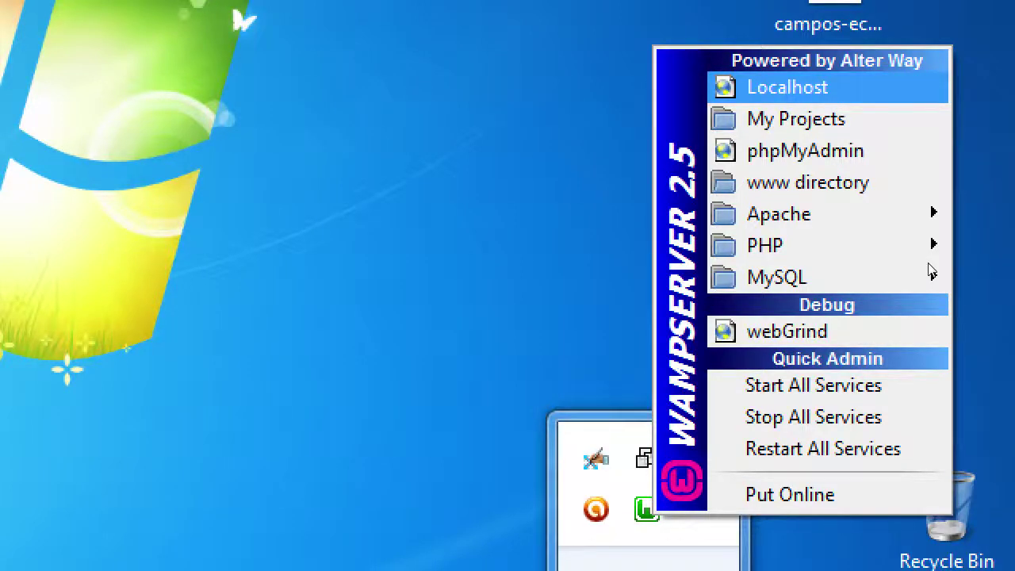
pyautogui.press('super+minus')
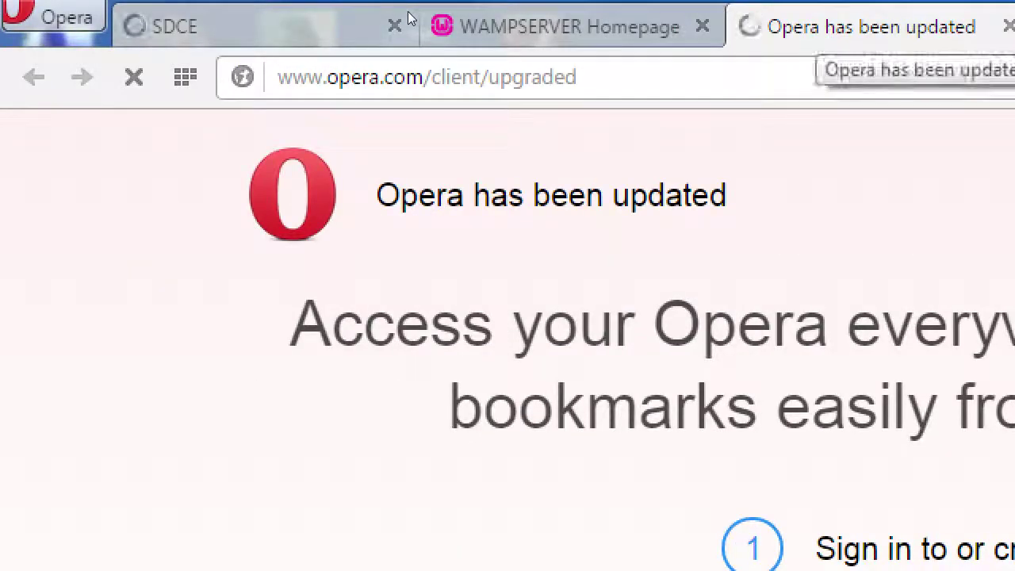
# Keep only the WAMPSERVER Homepage tab by closing the update and SDCE tabs, then minimize Opera.
pyautogui.hotkey('ctrl', 'shift', 'Tab')
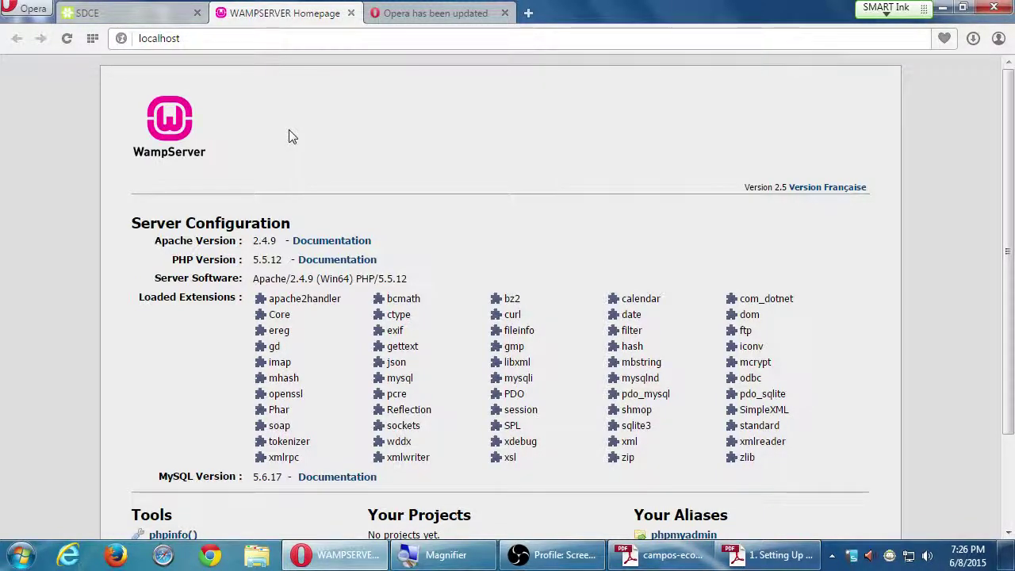
pyautogui.click(504, 13)
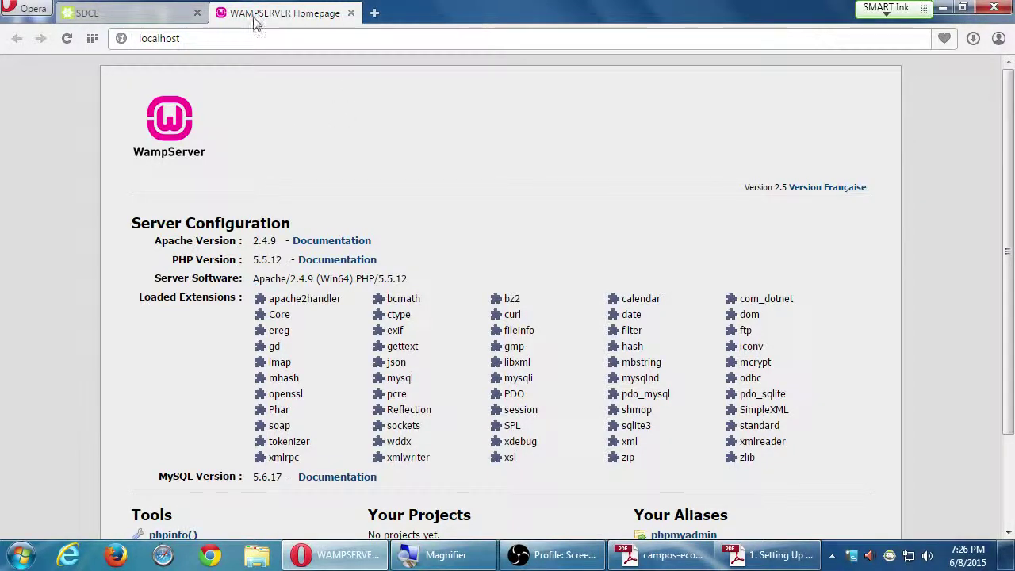
pyautogui.click(197, 12)
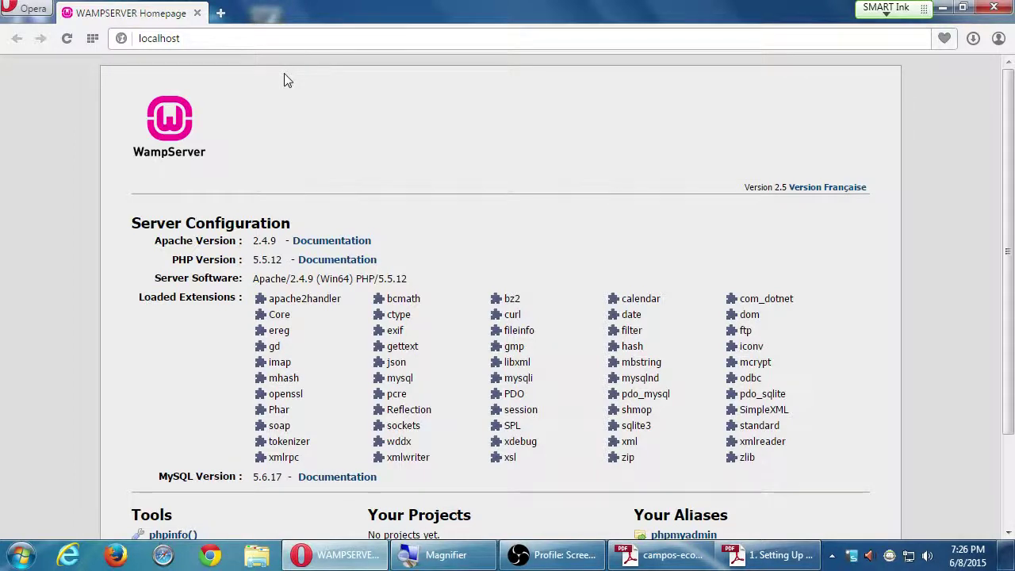
pyautogui.scroll(-2, 315, 200)
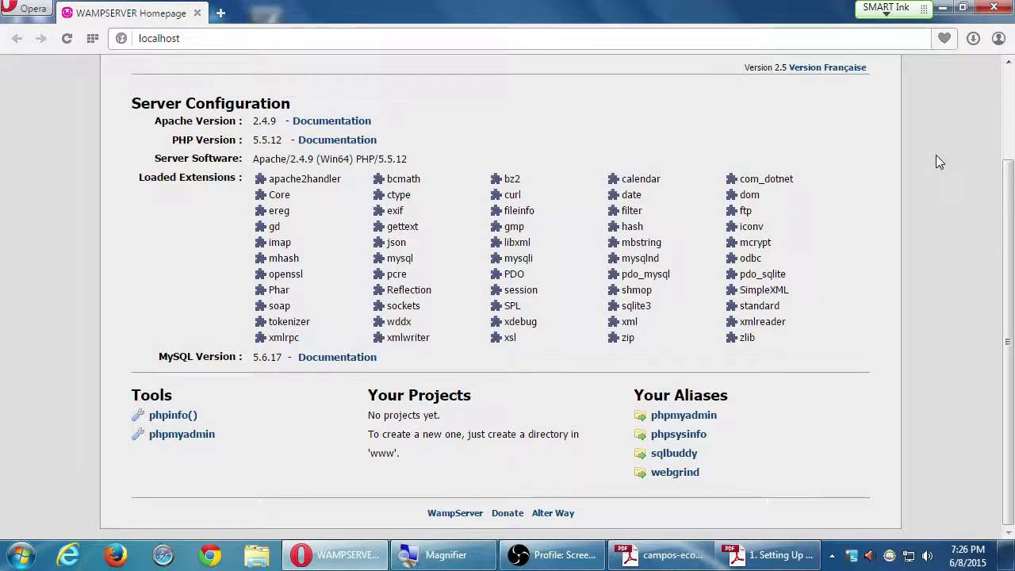
pyautogui.press('super+d')
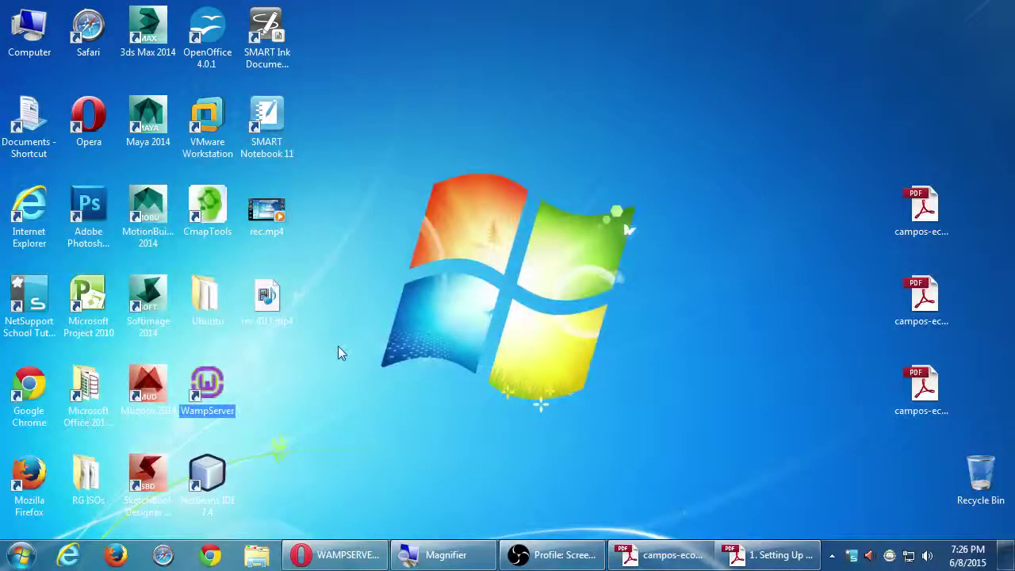
# Under magnification, open the WampServer tray menu, move to Localhost, then close the menu.
pyautogui.press('super+plus')
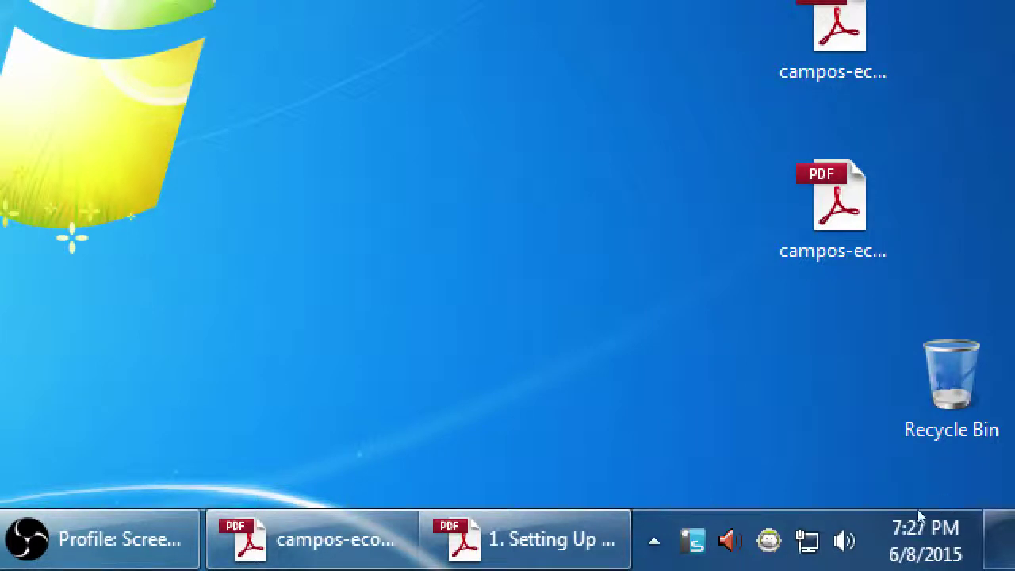
pyautogui.press('super+b')
pyautogui.press('Return')
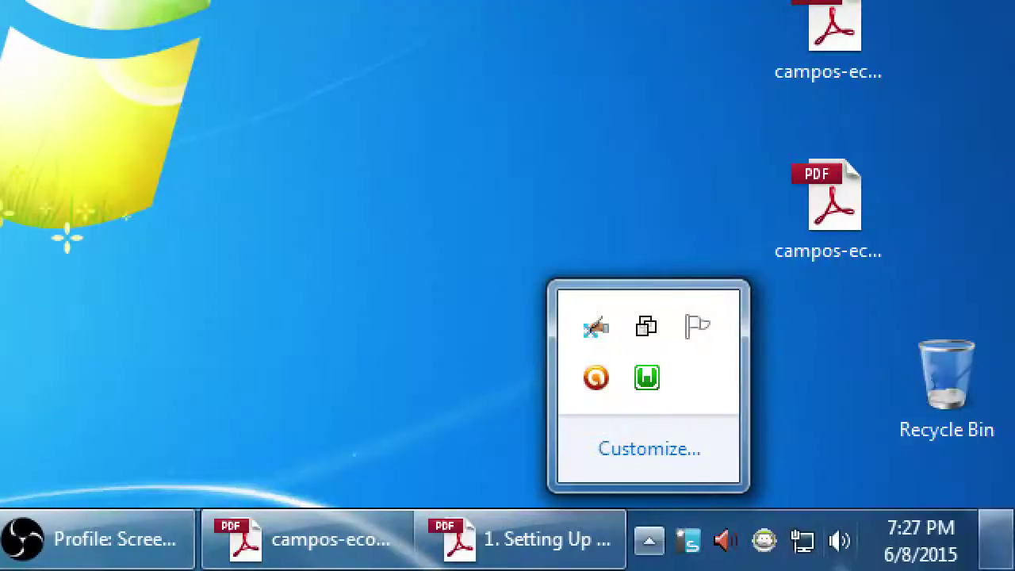
pyautogui.press('Right')
pyautogui.press('Return')
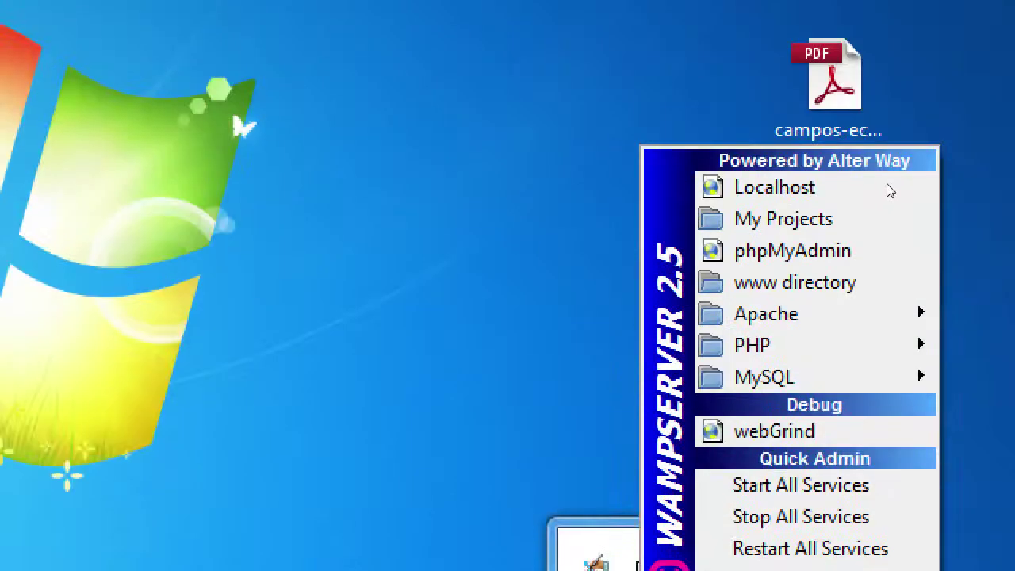
pyautogui.press('Down')
pyautogui.press('Escape')
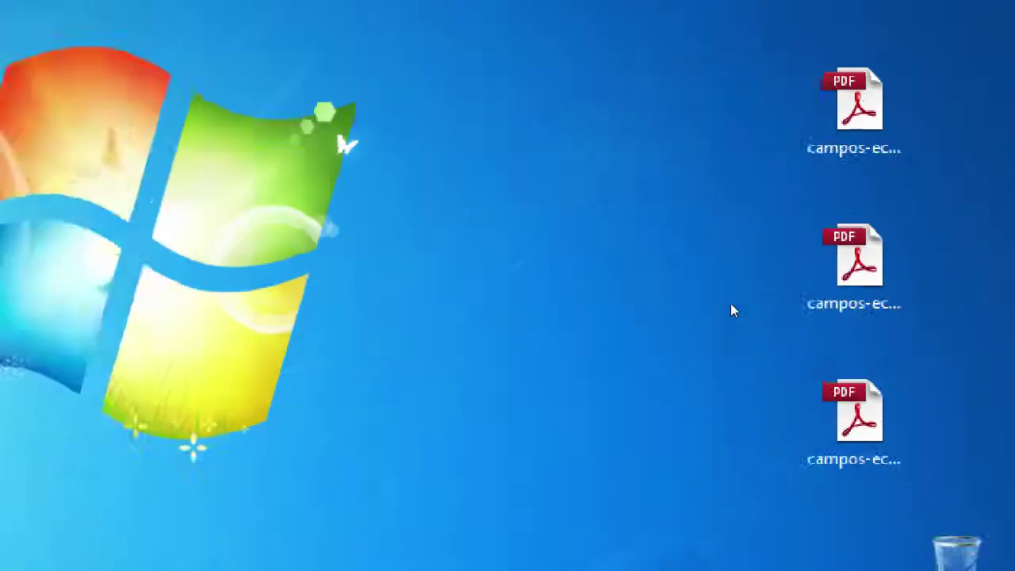
pyautogui.press('super+minus')
# Restore the WAMPSERVER Homepage window, scroll back to the top, then minimize Opera.
pyautogui.click(349, 554)
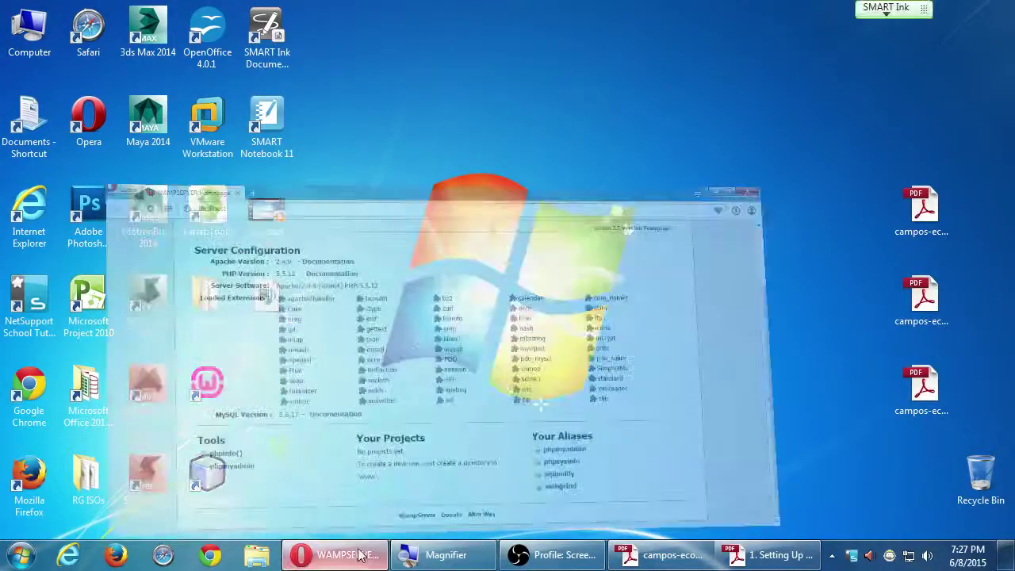
pyautogui.scroll(3, 514, 145)
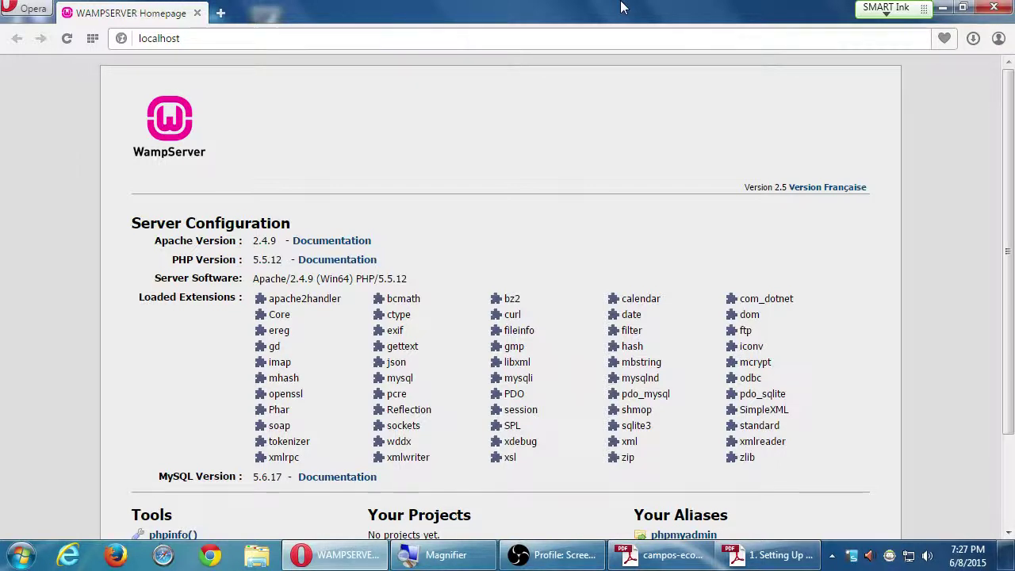
pyautogui.press('super+d')
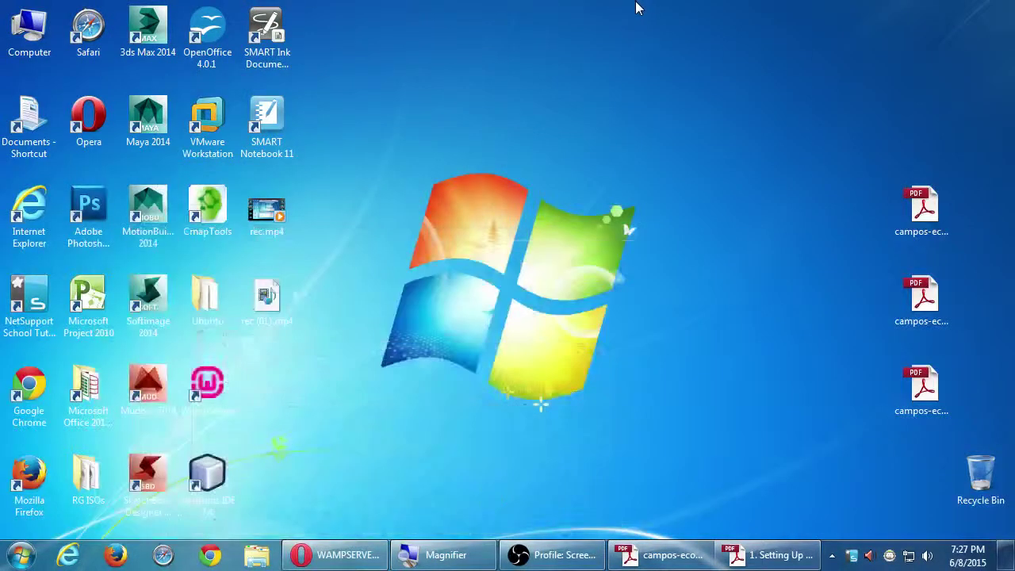
# Select and deselect the WampServer setup PDF, then restore the WAMPSERVER Homepage from the taskbar.
pyautogui.click(920, 208)
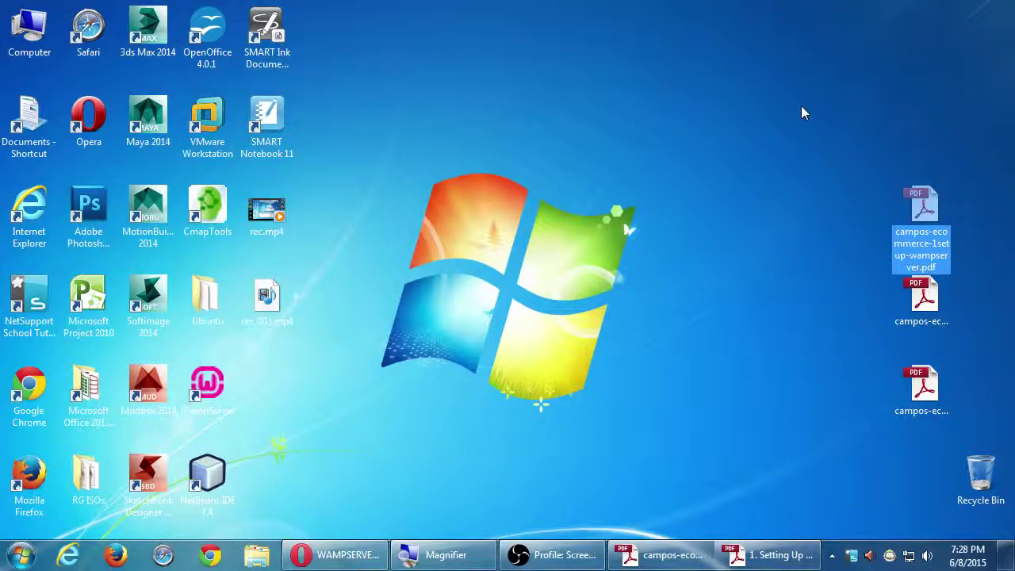
pyautogui.press('Return')
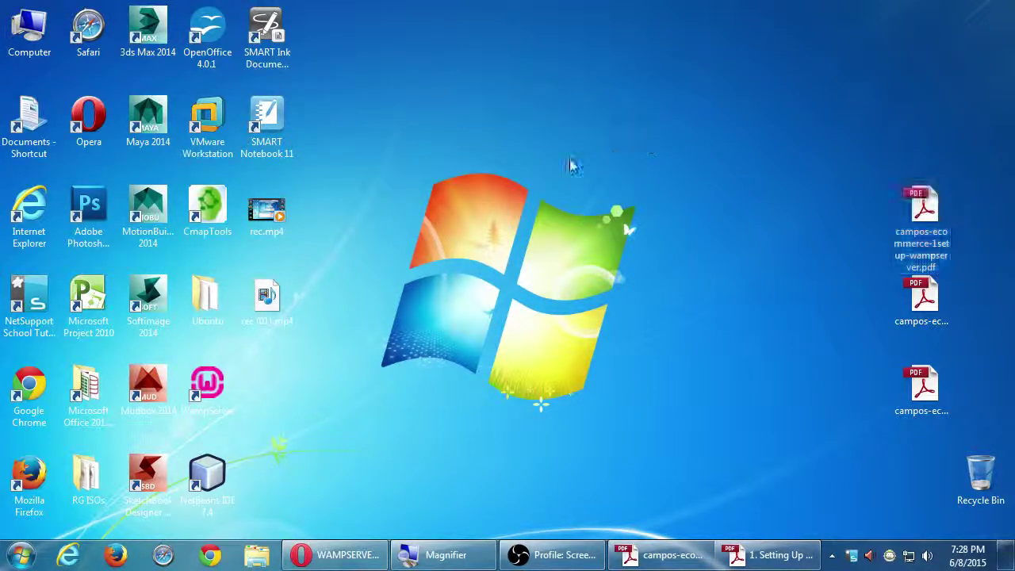
pyautogui.click(572, 165)
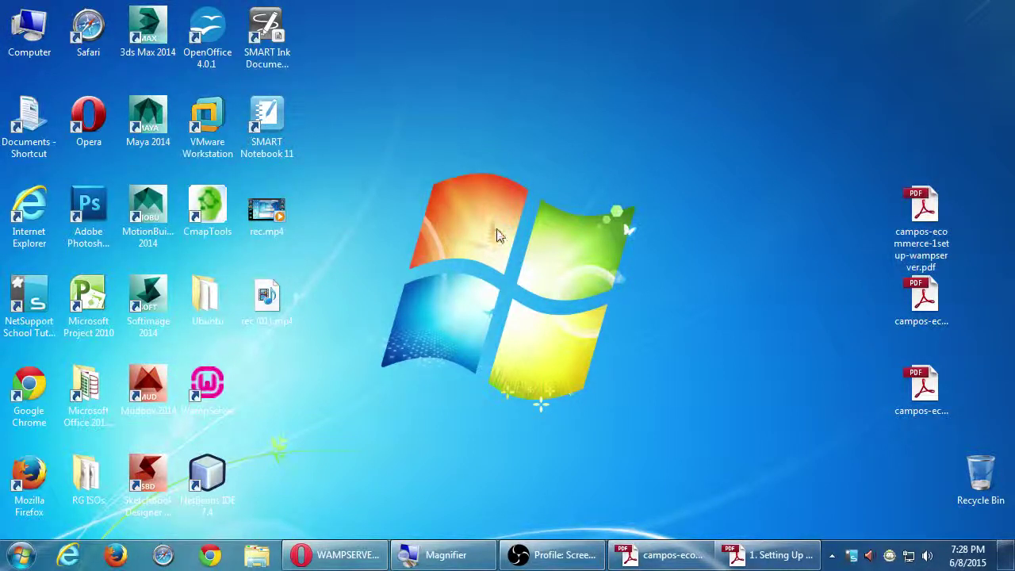
pyautogui.click(347, 559)
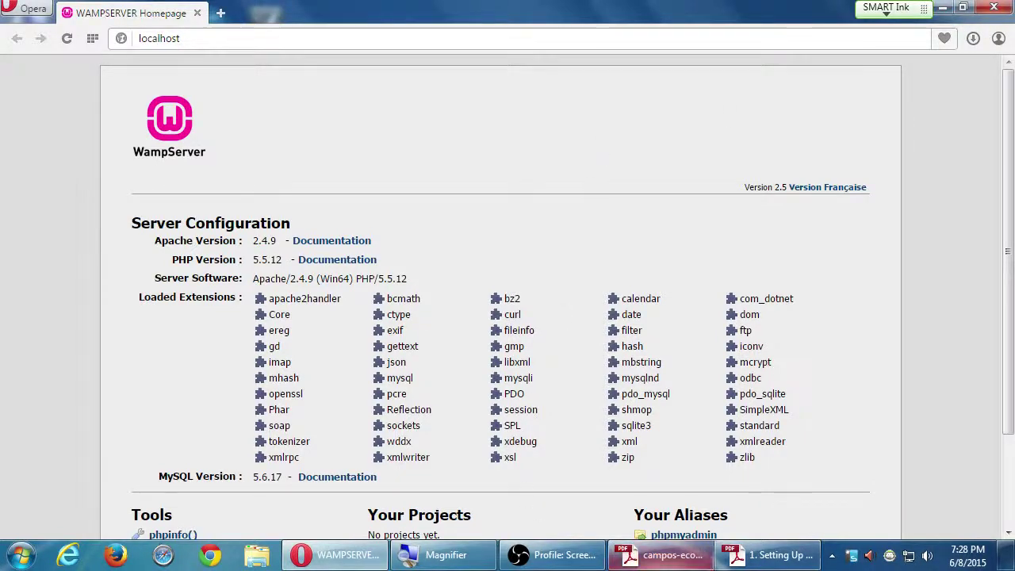
pyautogui.click(773, 554)
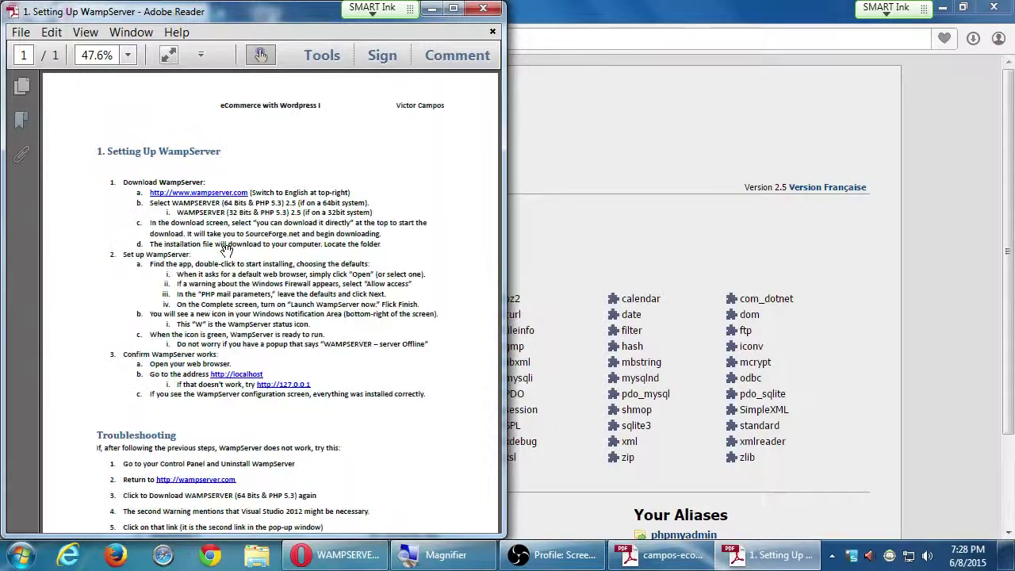
pyautogui.scroll(5, 227, 249)
pyautogui.scroll(-10, 222, 331)
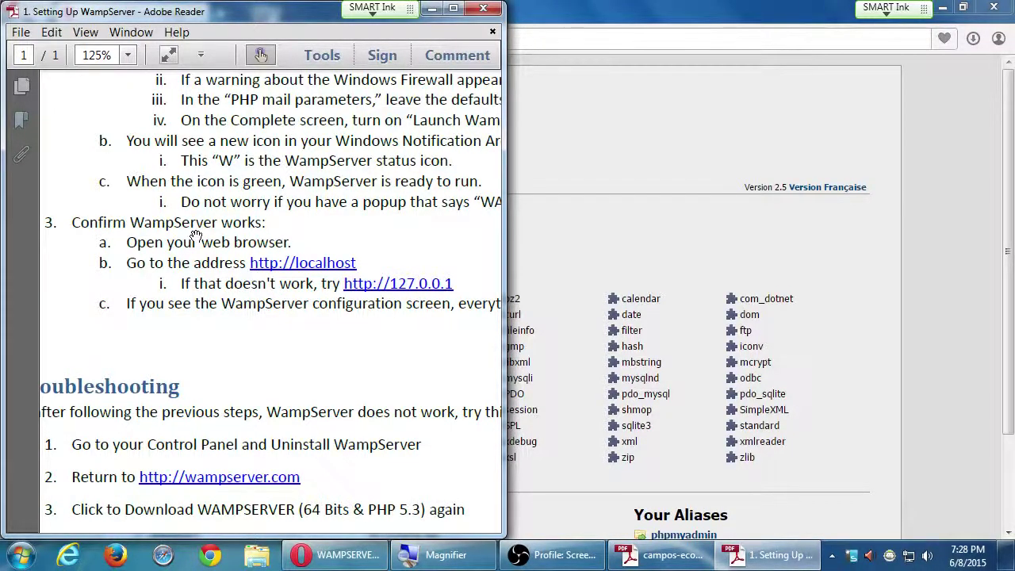
pyautogui.click(669, 80)
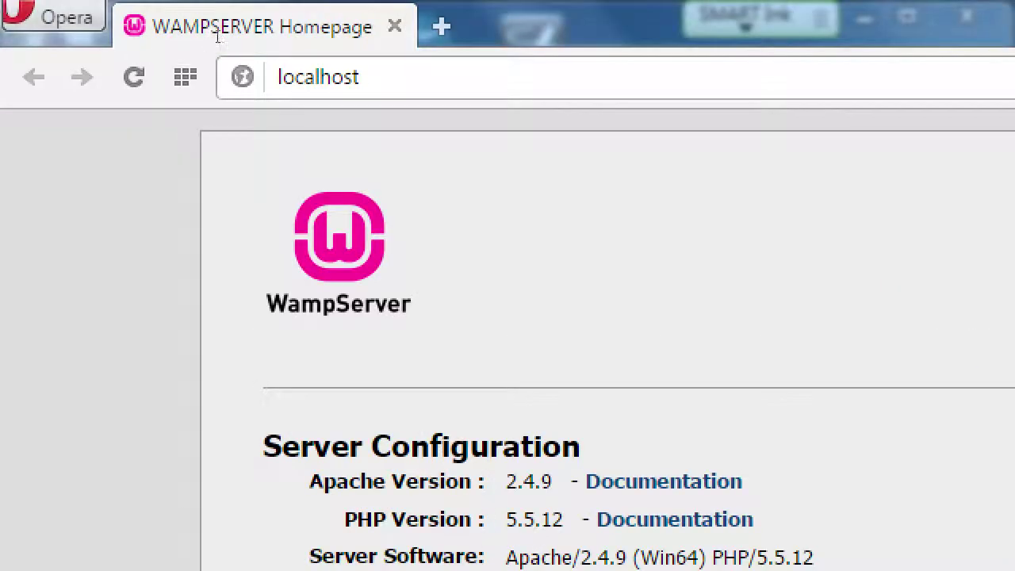
# Highlight the localhost address, bring the WampServer page forward, then minimize Opera.
pyautogui.hotkey('ctrl', 'l')
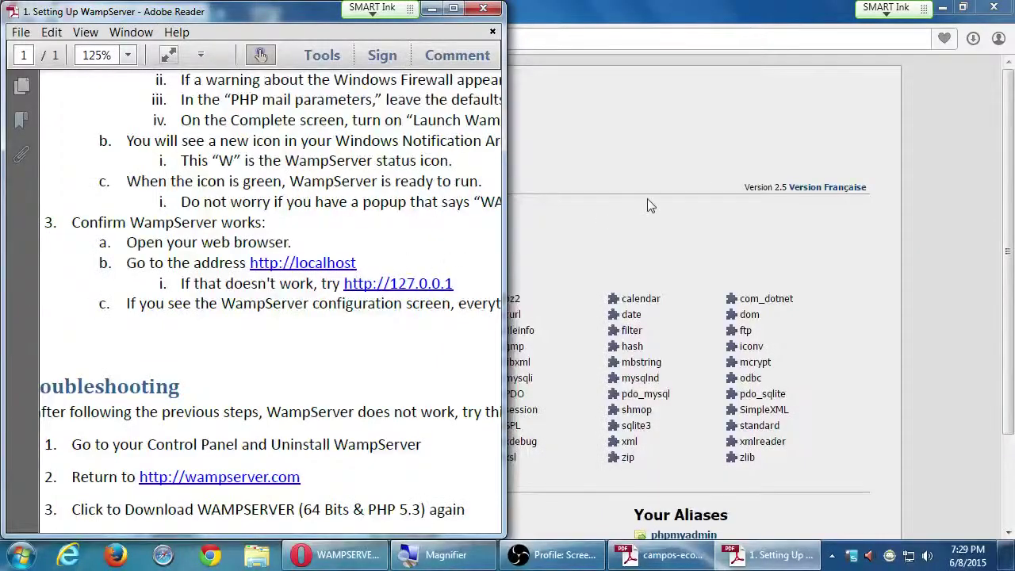
pyautogui.click(645, 190)
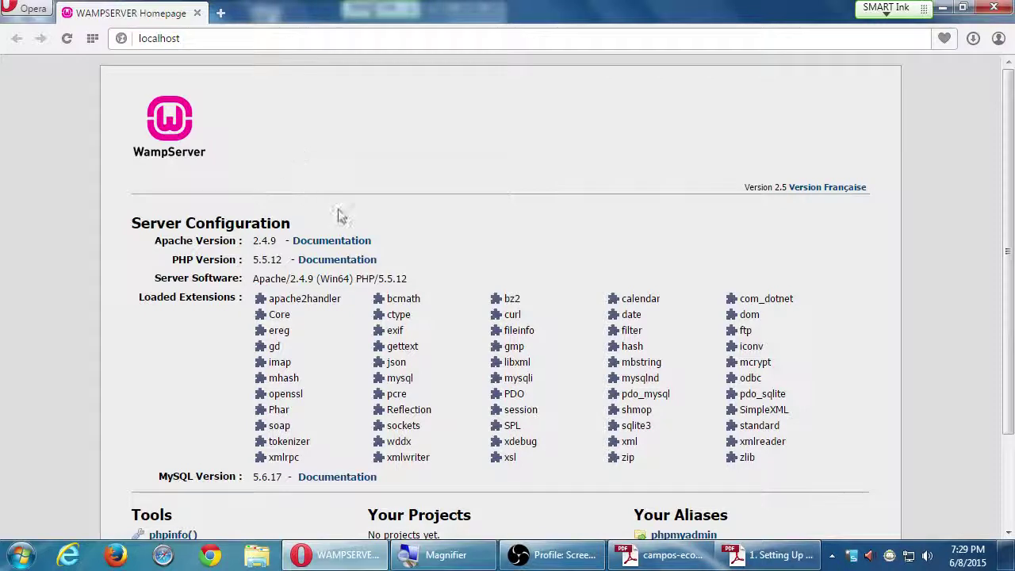
pyautogui.press('super+d')
# Open the '2. Setting Up WordPress' PDF, accept reading preparation, read it, then minimize Reader.
pyautogui.doubleClick(933, 311)
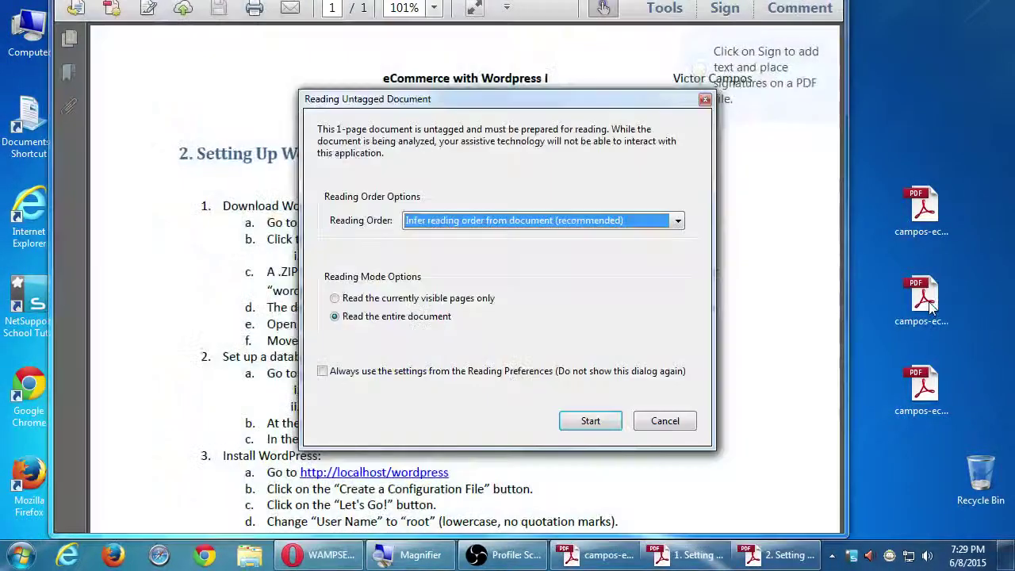
pyautogui.click(601, 418)
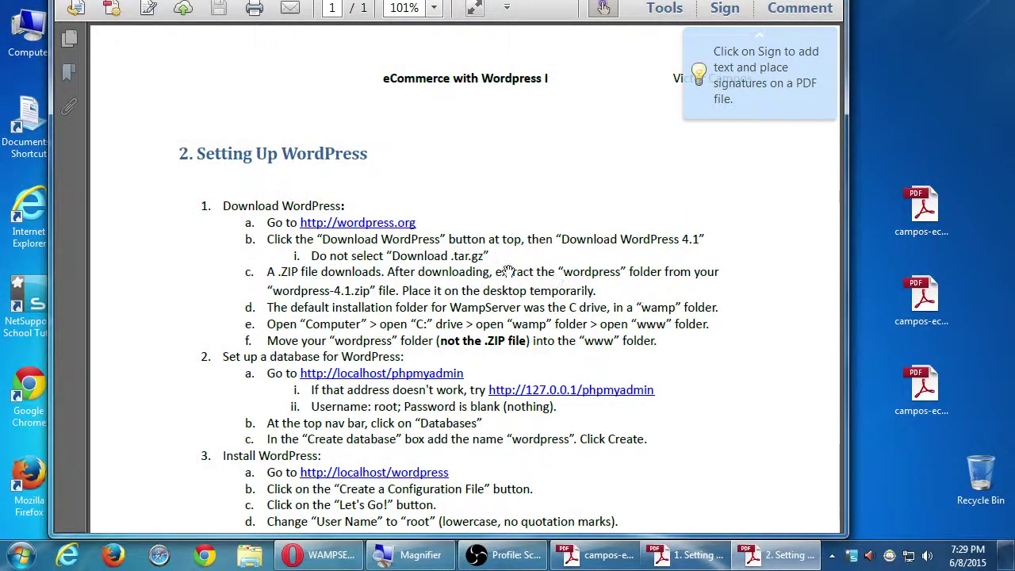
pyautogui.scroll(-5, 392, 351)
pyautogui.scroll(2, 365, 200)
pyautogui.scroll(3, 364, 200)
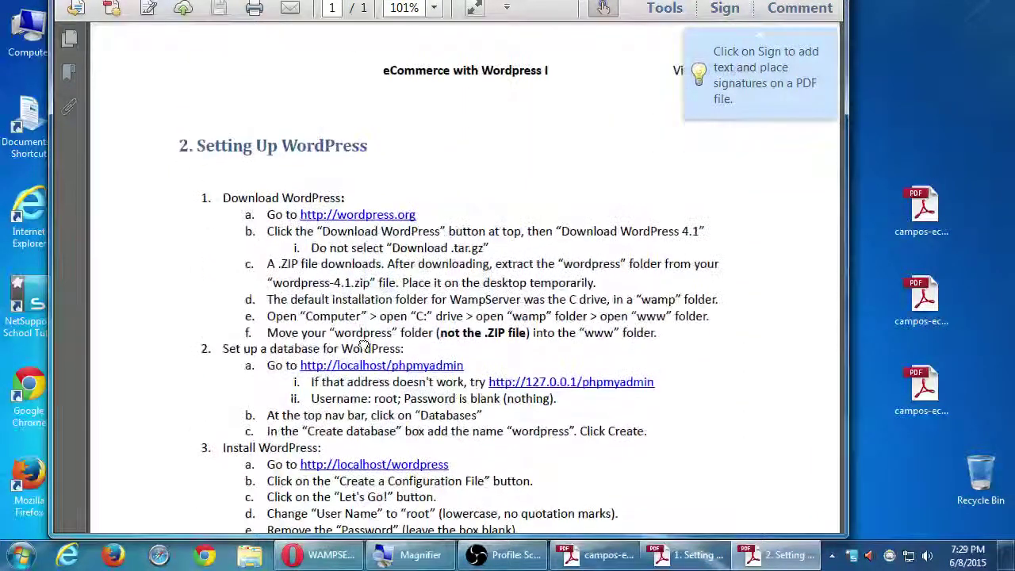
pyautogui.scroll(-1, 373, 198)
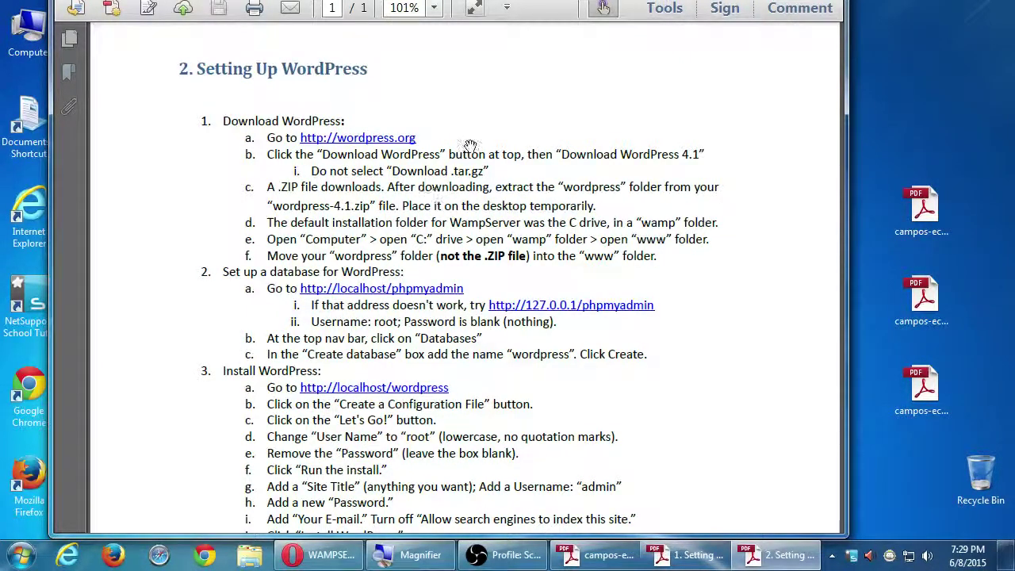
pyautogui.scroll(1, 508, 151)
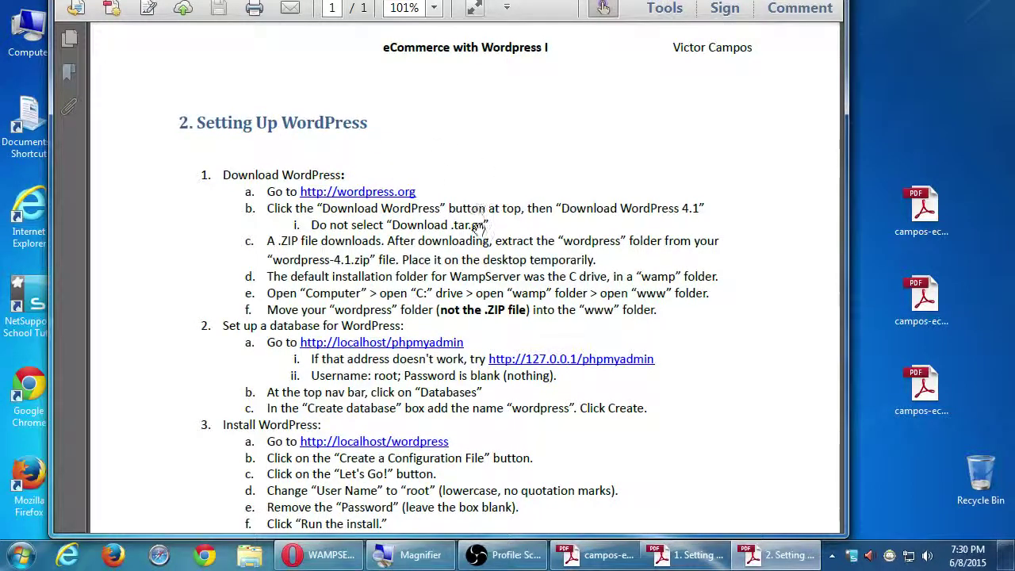
pyautogui.press('super+plus')
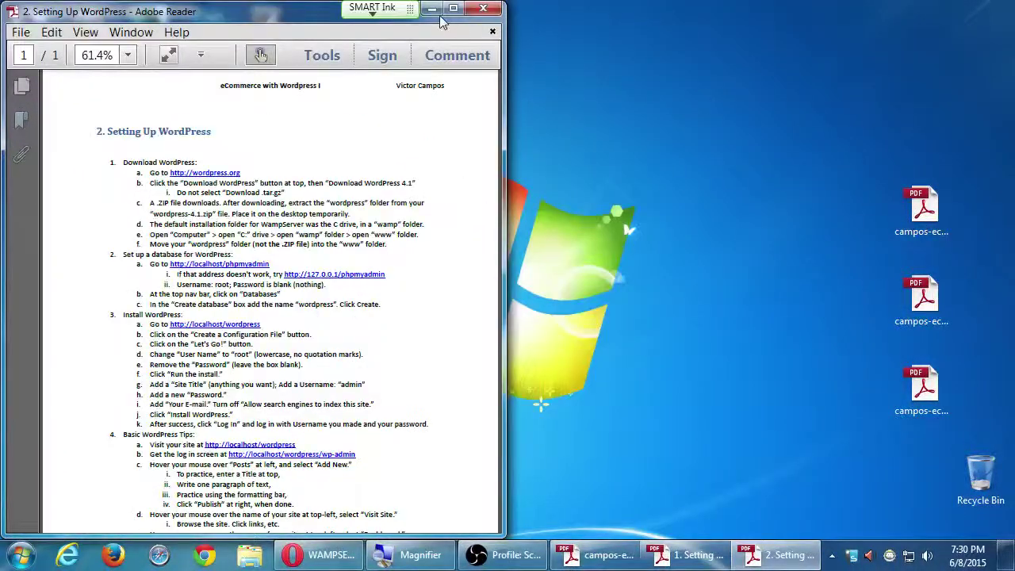
pyautogui.click(441, 10)
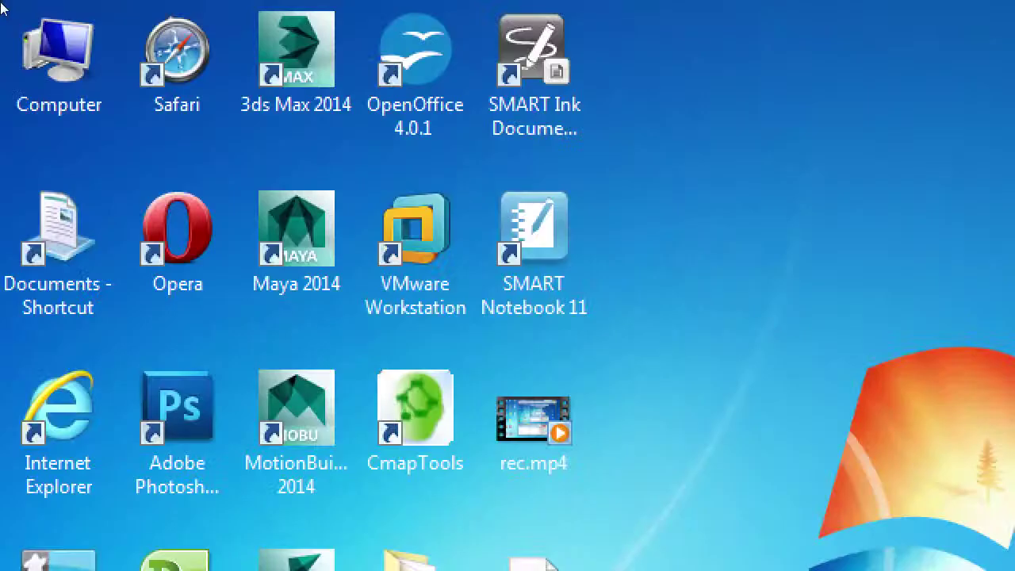
# Open Computer from the desktop and select the Local Disk (C:) drive.
pyautogui.click(22, 24)
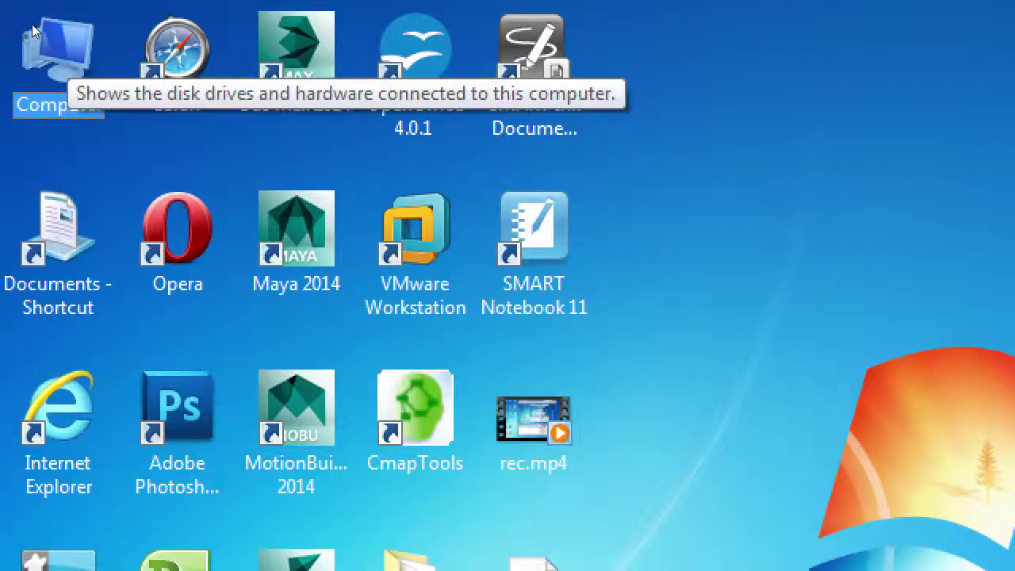
pyautogui.doubleClick(32, 24)
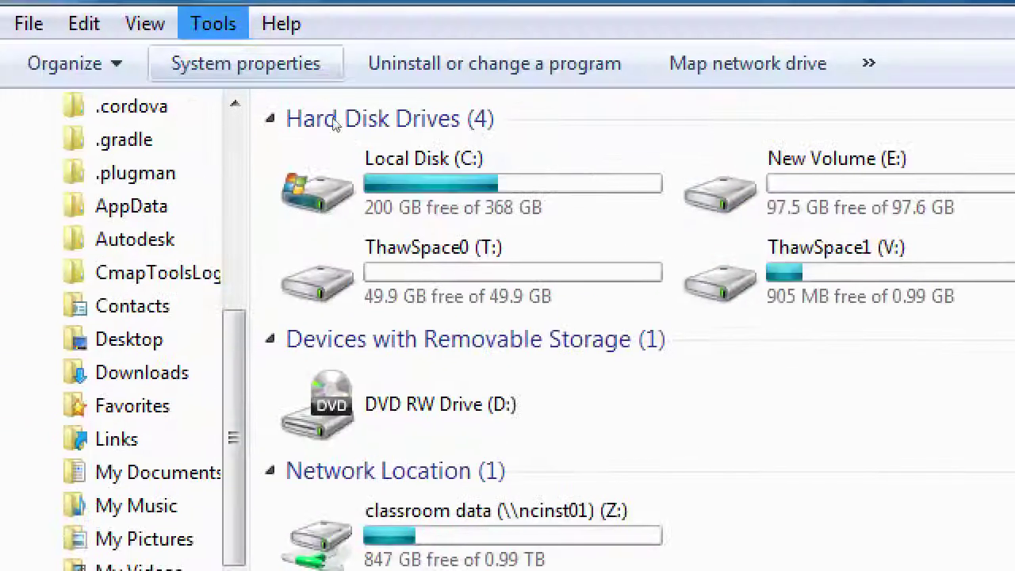
pyautogui.click(354, 179)
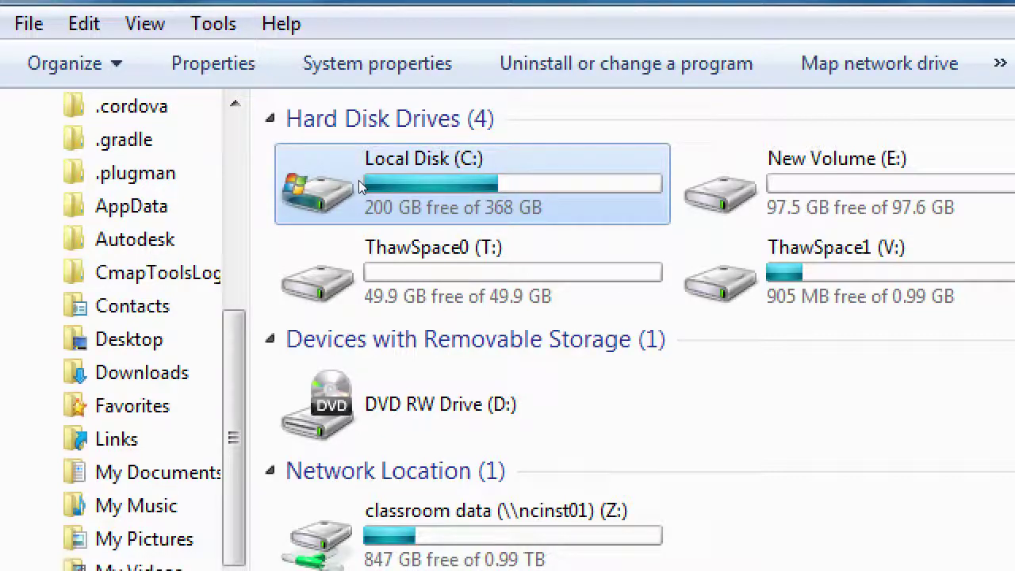
# Open Local Disk (C:), check inside the wordpress folder, and return to C:.
pyautogui.doubleClick(358, 180)
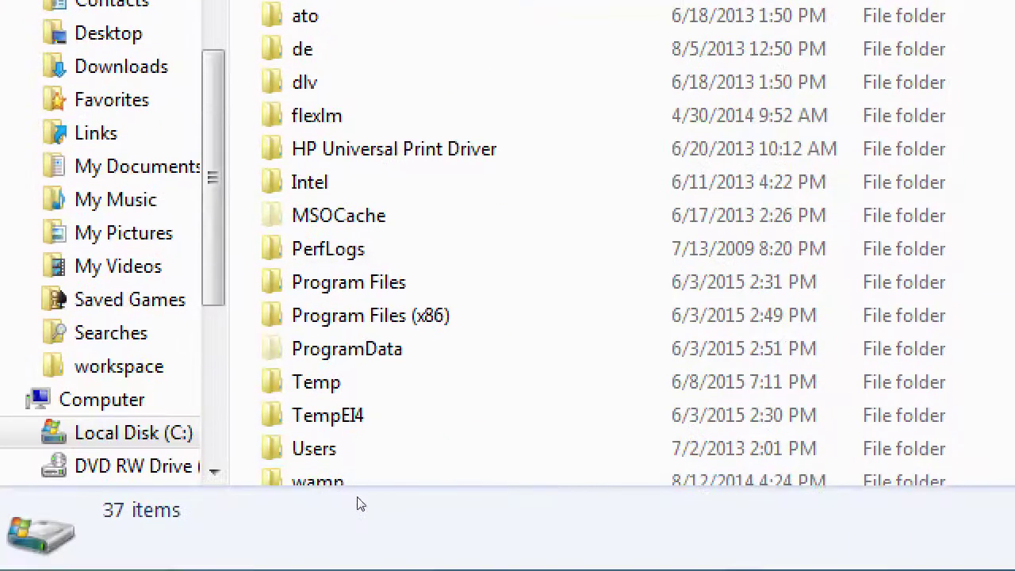
pyautogui.scroll(-1, 364, 416)
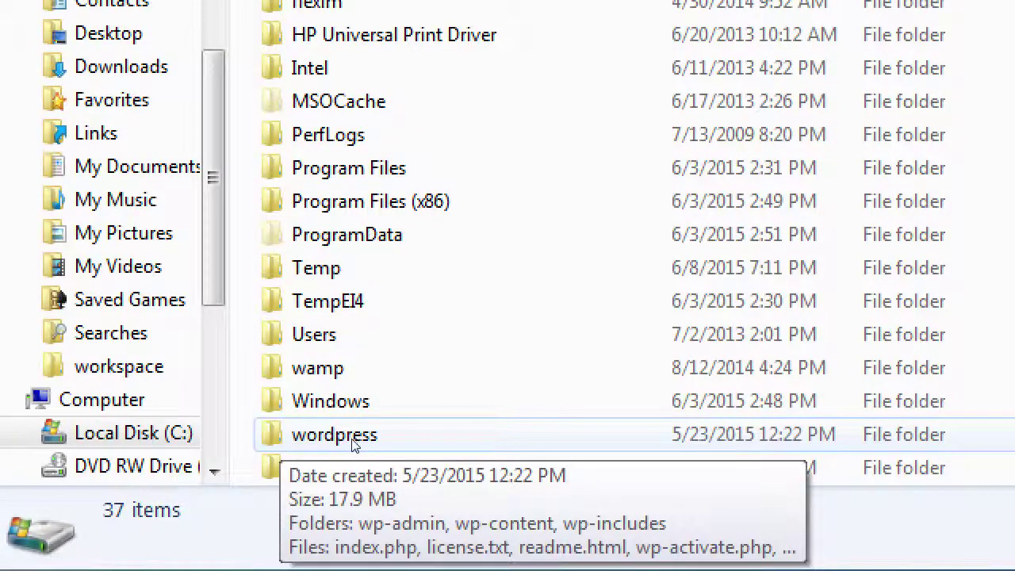
pyautogui.doubleClick(352, 441)
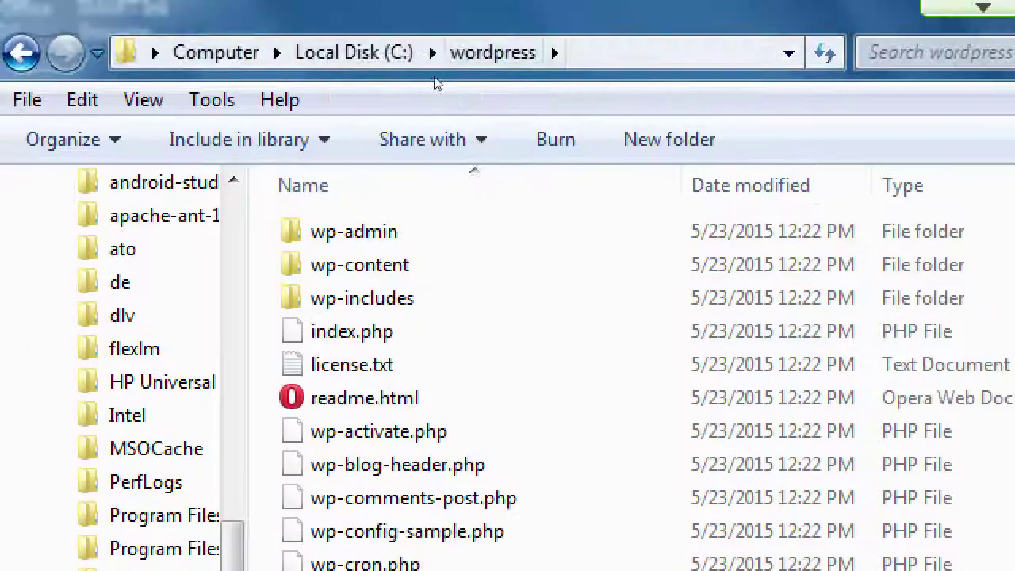
pyautogui.hotkey('alt', 'Up')
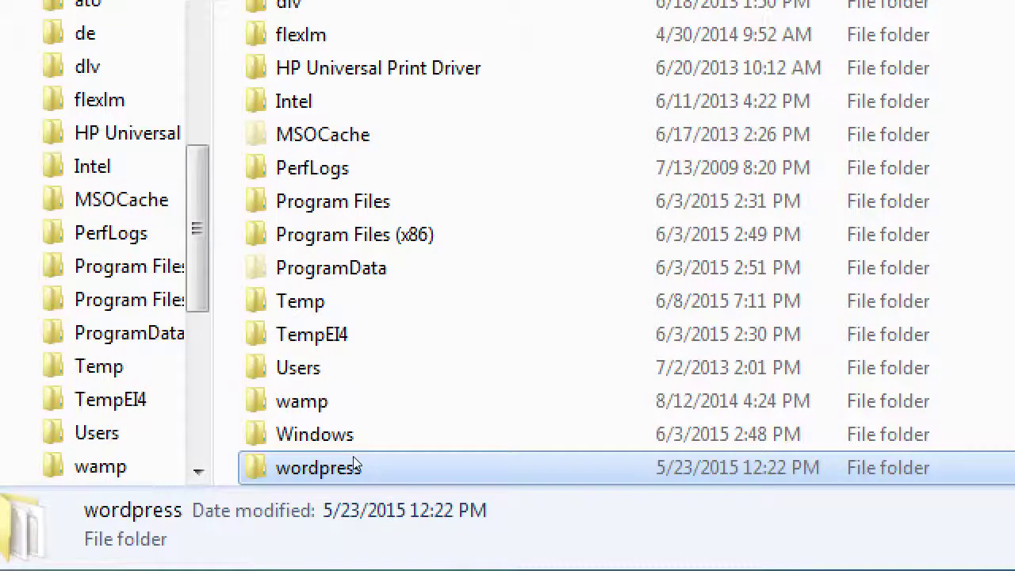
pyautogui.scroll(-1, 353, 456)
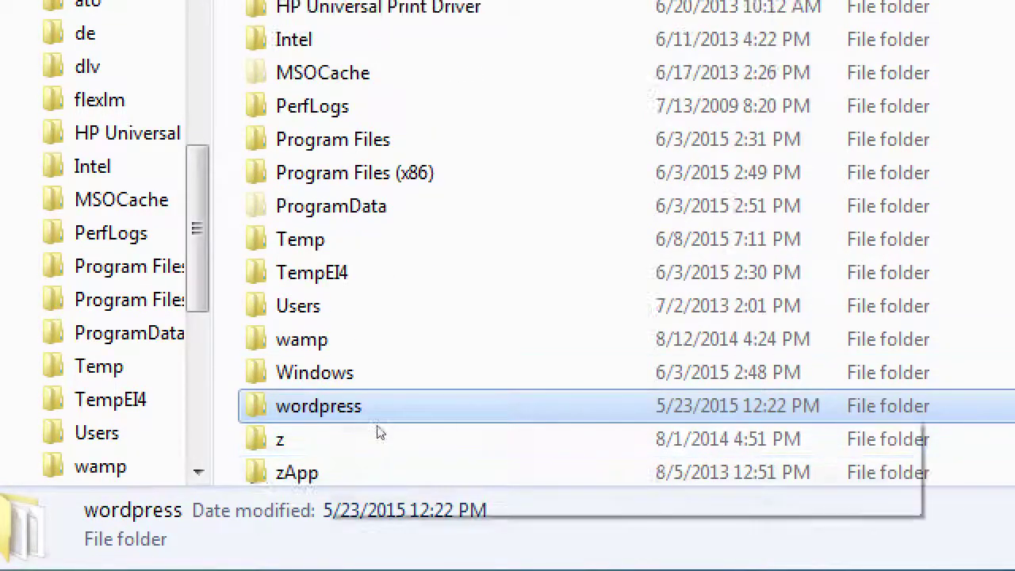
pyautogui.moveTo(352, 432)
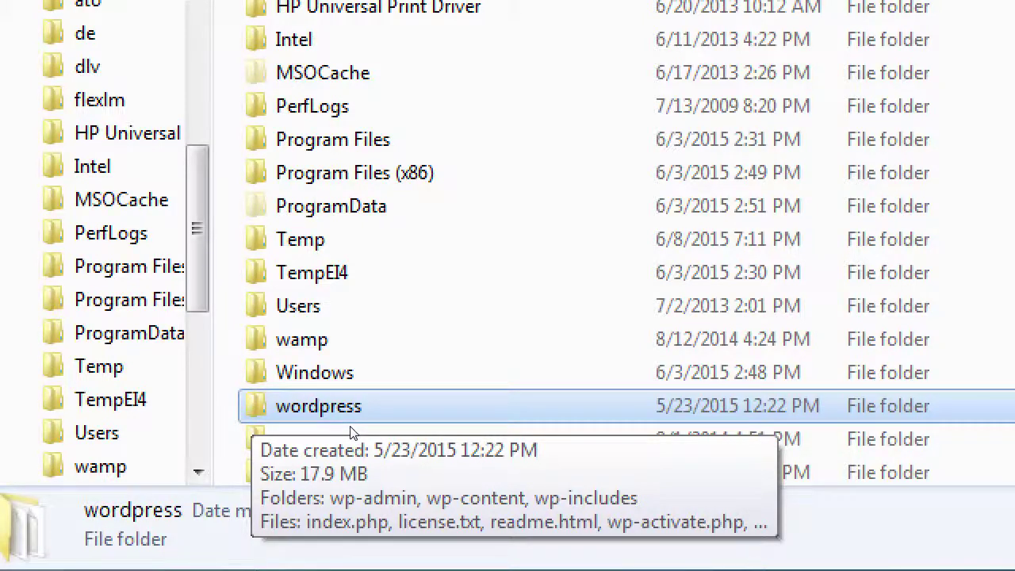
# Copy the wordpress folder on Local Disk (C:) using its context menu.
pyautogui.rightClick(252, 411)
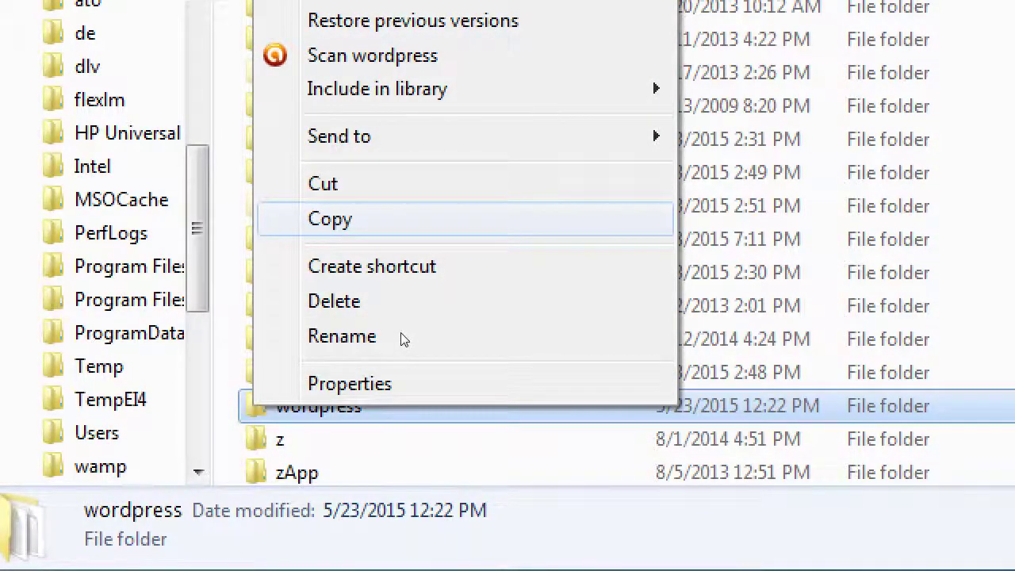
pyautogui.press('Return')
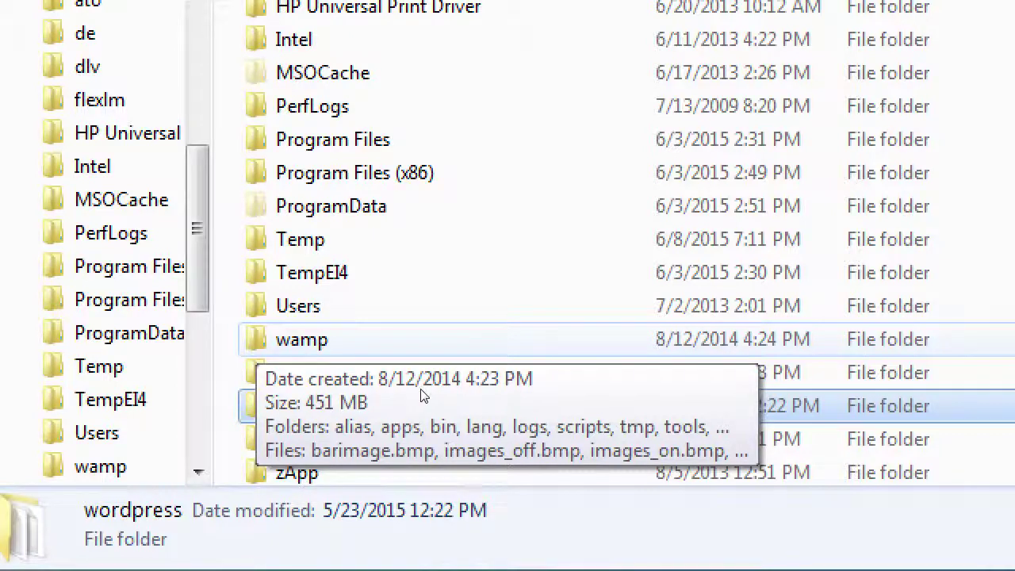
# Open the wamp folder and then its www subfolder.
pyautogui.doubleClick(372, 390)
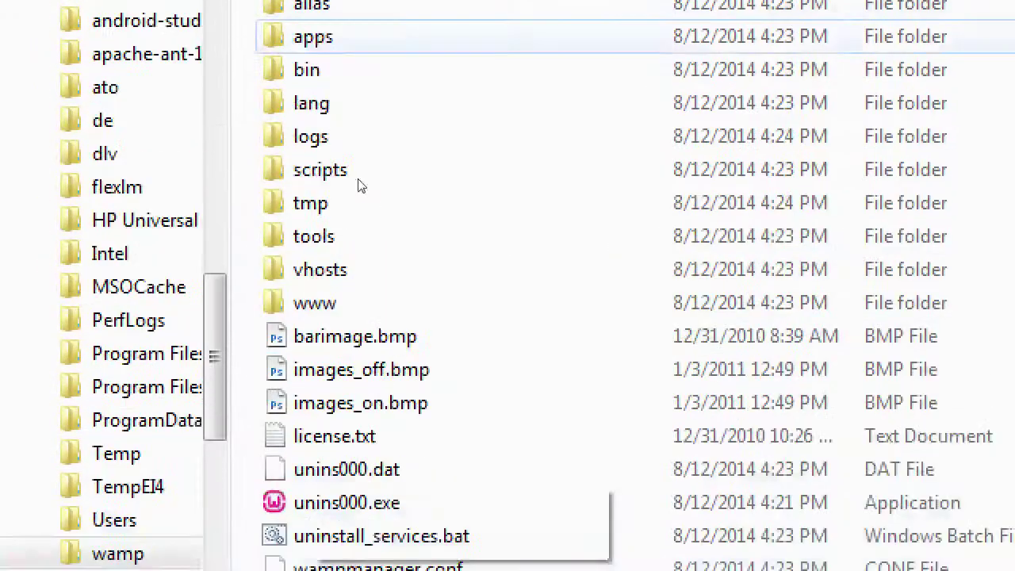
pyautogui.press('w')
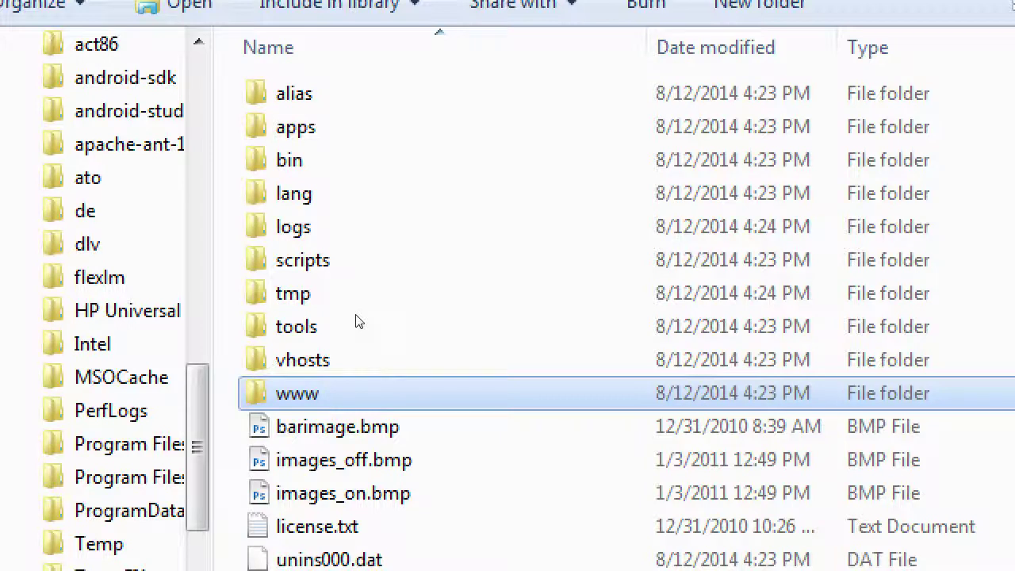
pyautogui.press('Return')
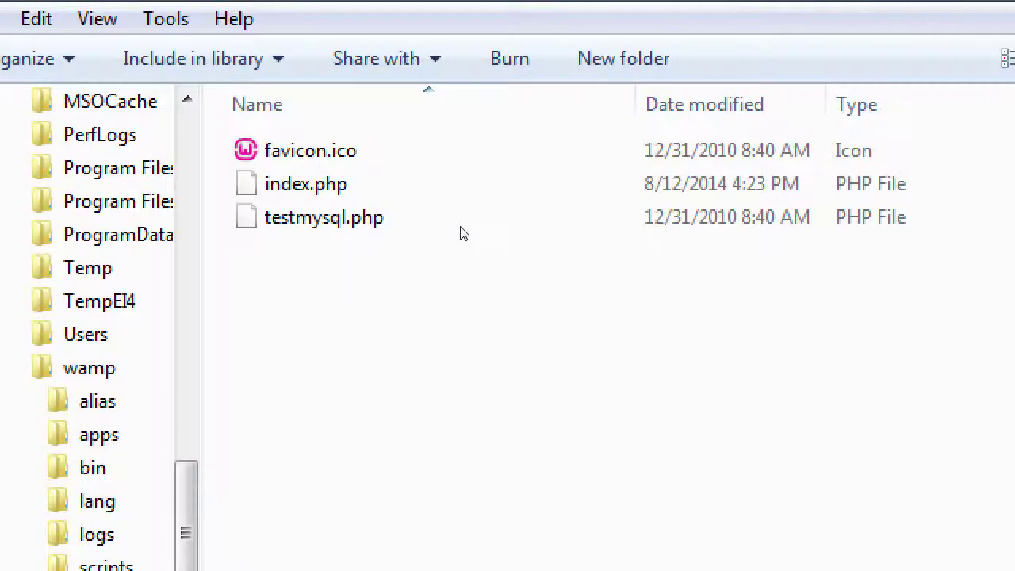
# Check the WampServer localhost page in Opera, then return to the www window.
pyautogui.hotkey('alt', 'Tab')
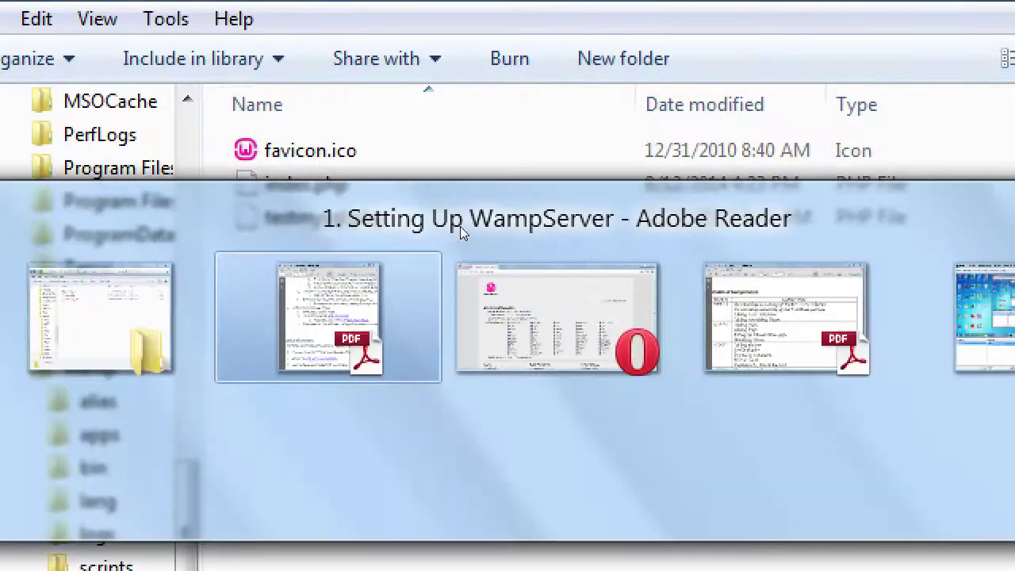
pyautogui.hotkey('alt', 'Tab')
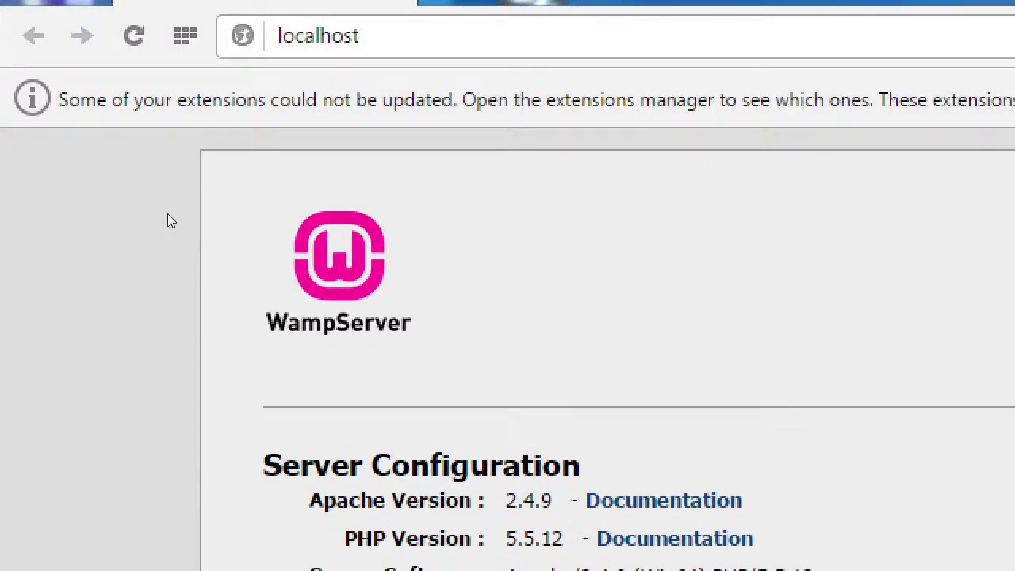
pyautogui.hotkey('alt', 'Tab')
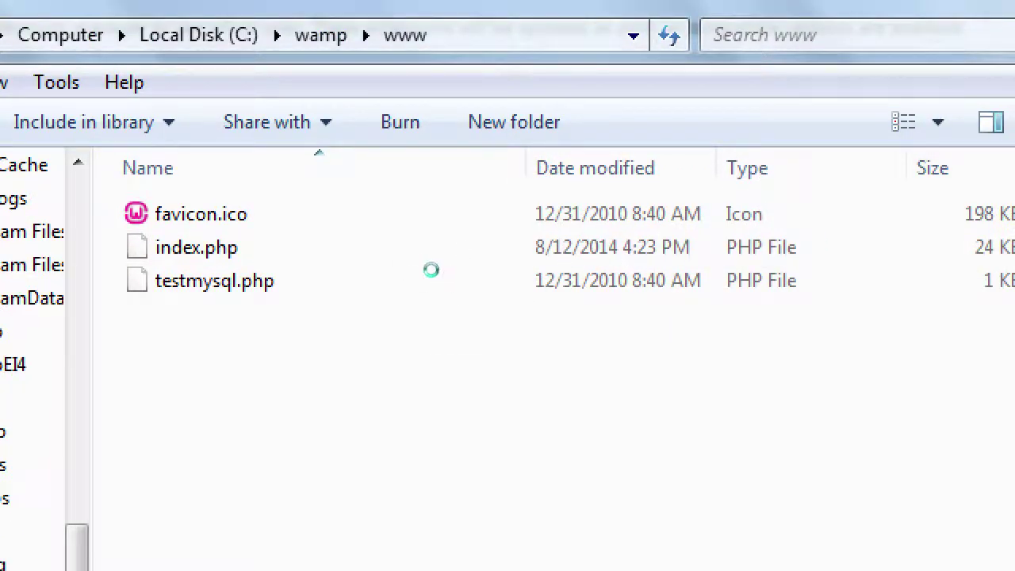
# Paste the wordpress folder (1,312 items, 17.9 MB) into C:\wamp\www, then bring back the setup guide.
pyautogui.rightClick(430, 277)
pyautogui.press('Up')
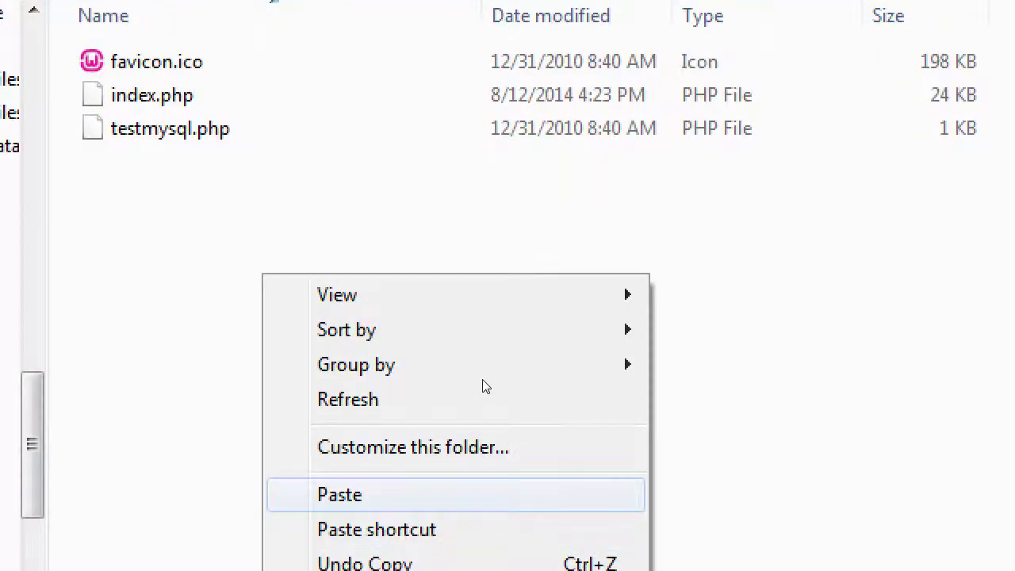
pyautogui.press('Return')
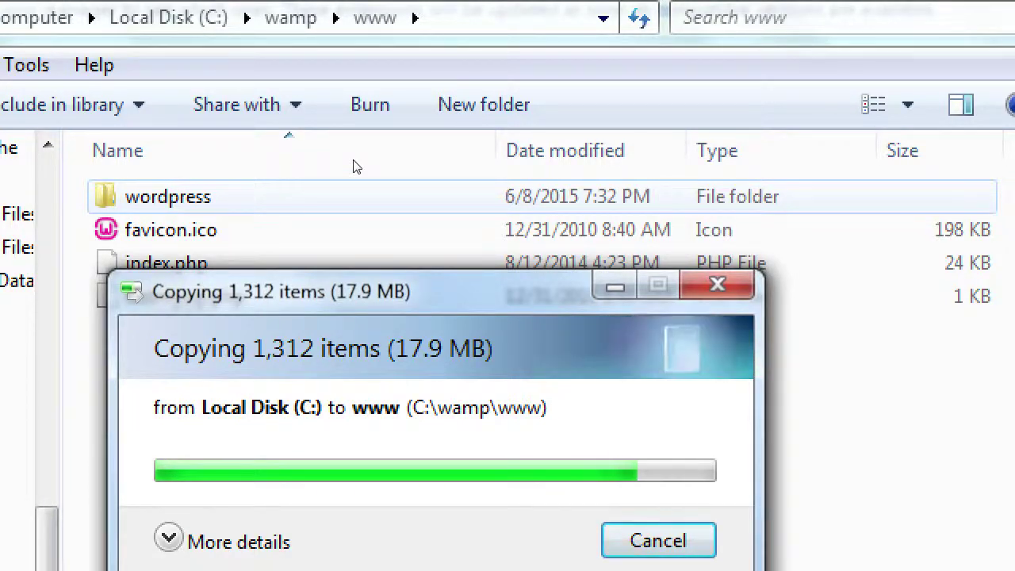
pyautogui.click(356, 166)
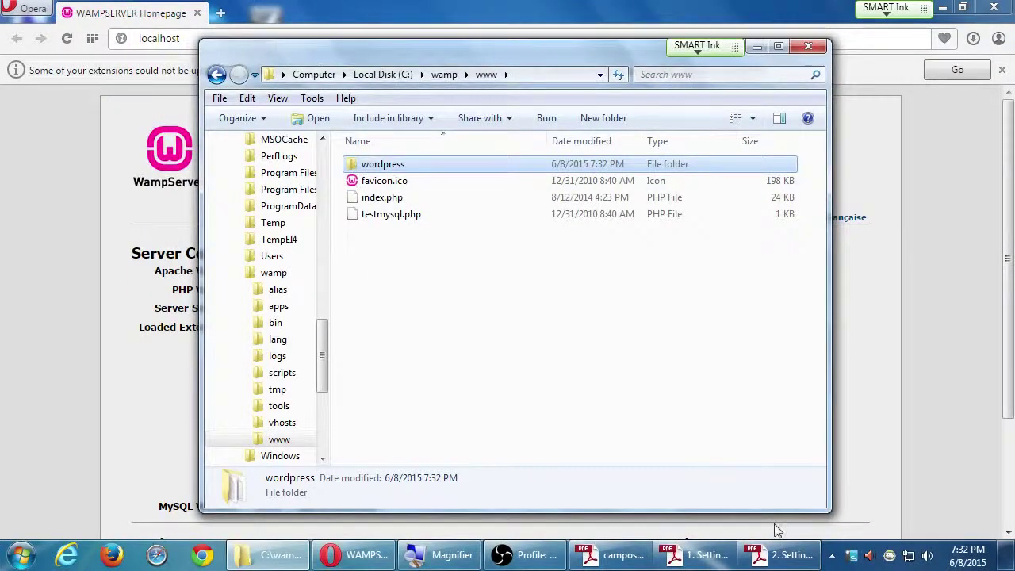
pyautogui.click(782, 555)
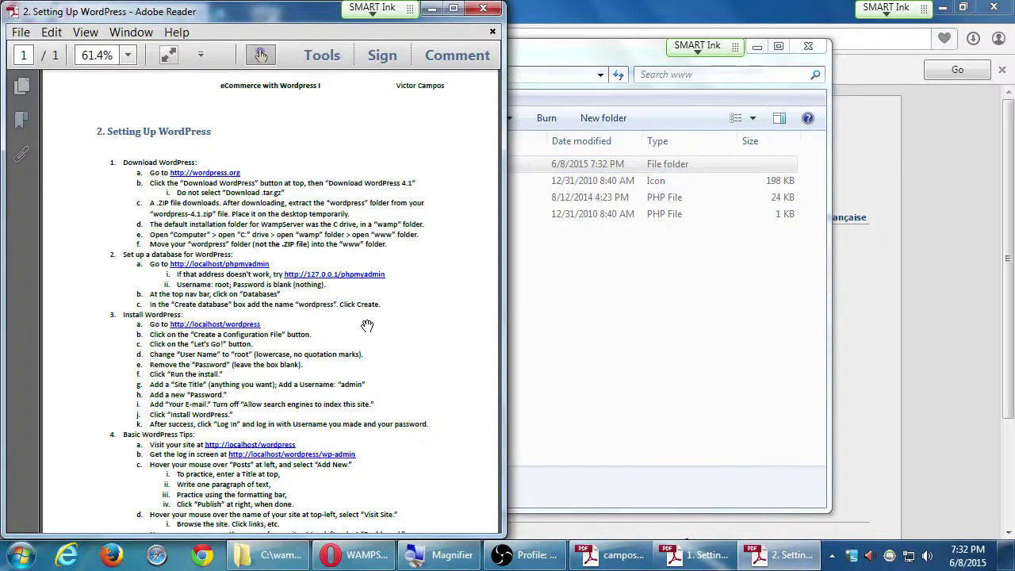
# Zoom the setup guide to 125% and widen its window, then return to the WampServer homepage.
pyautogui.hotkey('ctrl', '+')
pyautogui.hotkey('ctrl', '+')
pyautogui.hotkey('ctrl', '+')
pyautogui.hotkey('ctrl', '+')
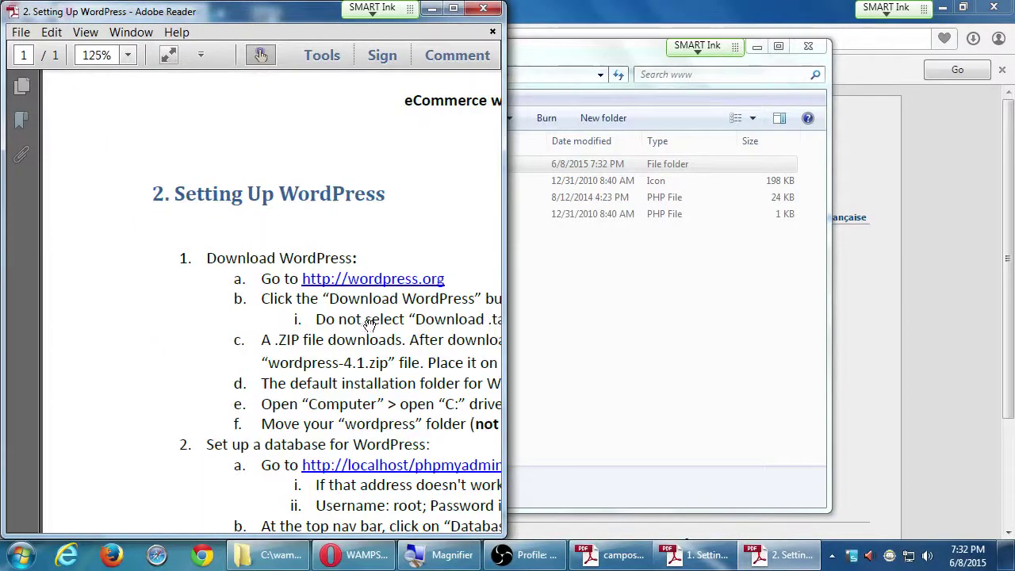
pyautogui.moveTo(504, 412); pyautogui.dragTo(1009, 471)
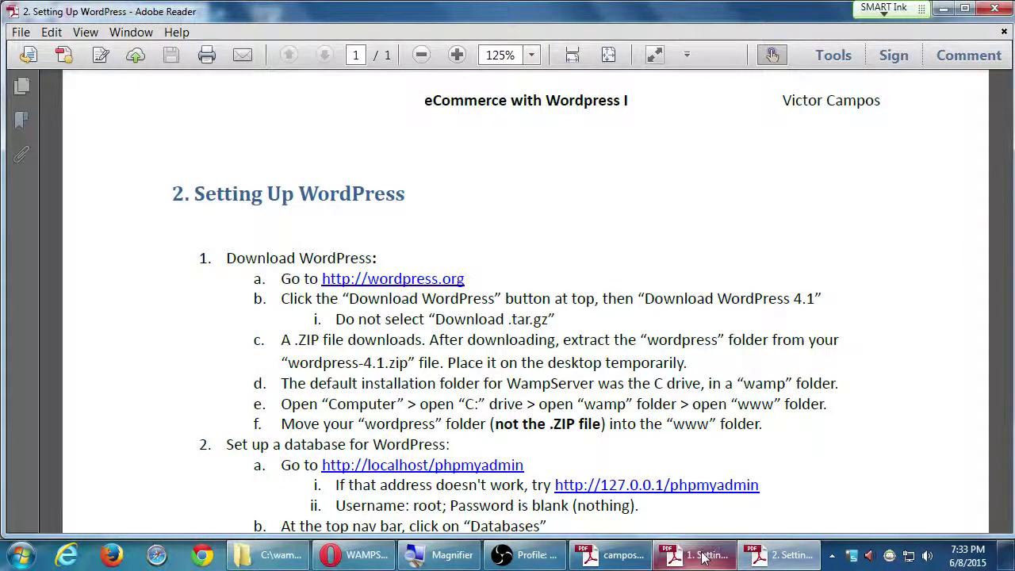
pyautogui.click(380, 557)
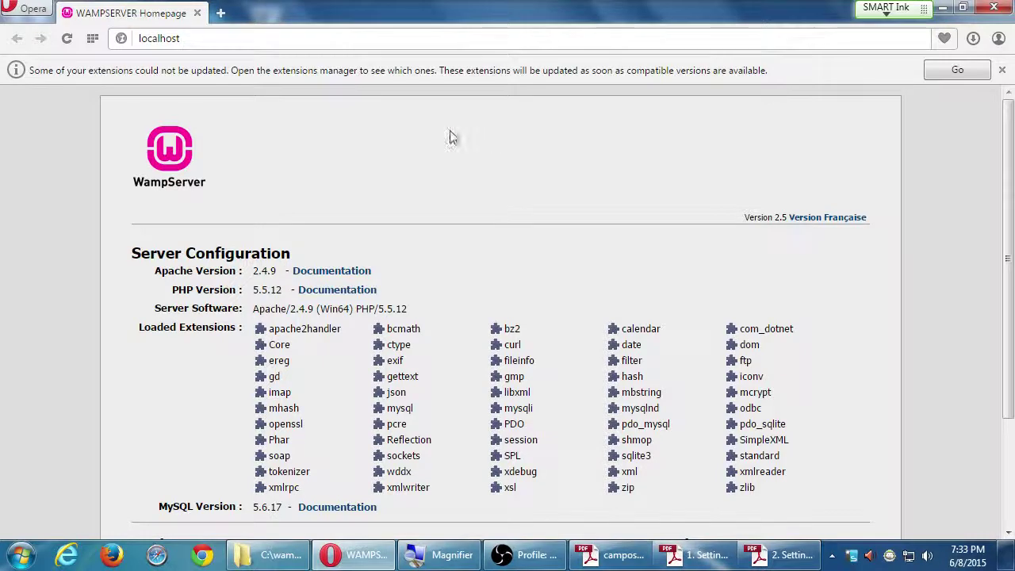
# Magnify and scroll the localhost page to confirm wordpress is listed under Your Projects.
pyautogui.press('super+plus')
pyautogui.press('super+plus')
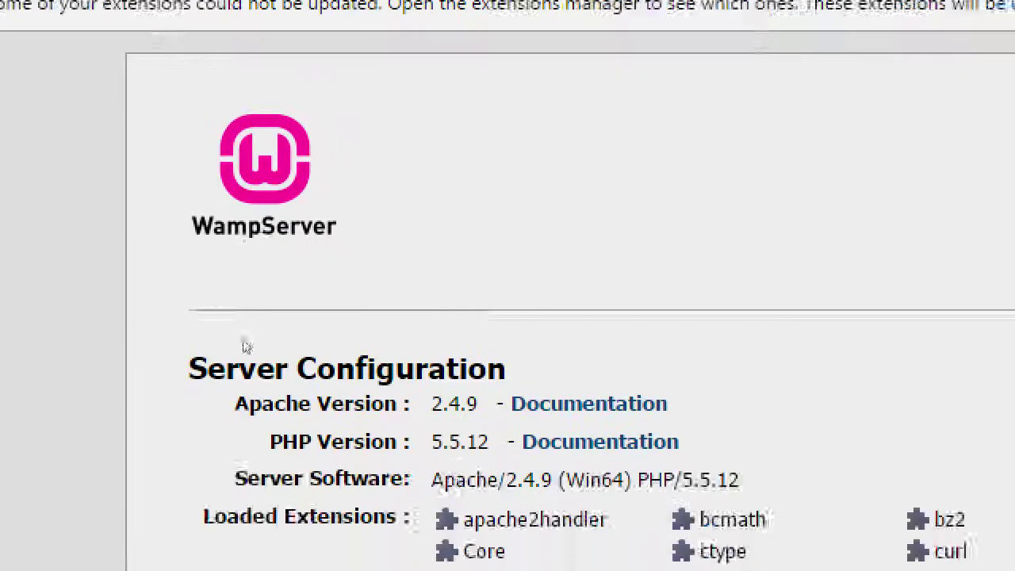
pyautogui.scroll(-3, 444, 460)
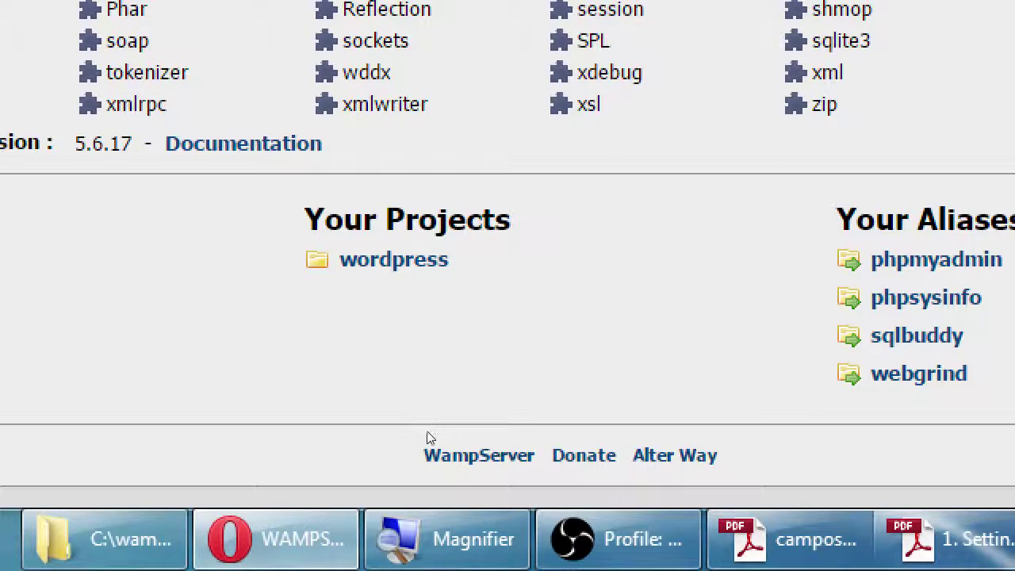
pyautogui.press('super+minus')
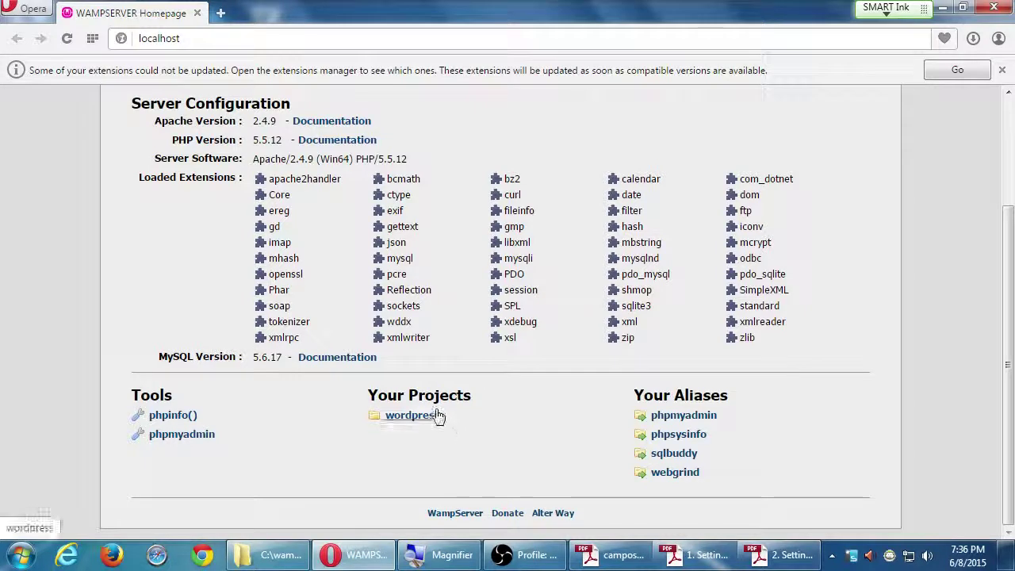
pyautogui.click(1002, 70)
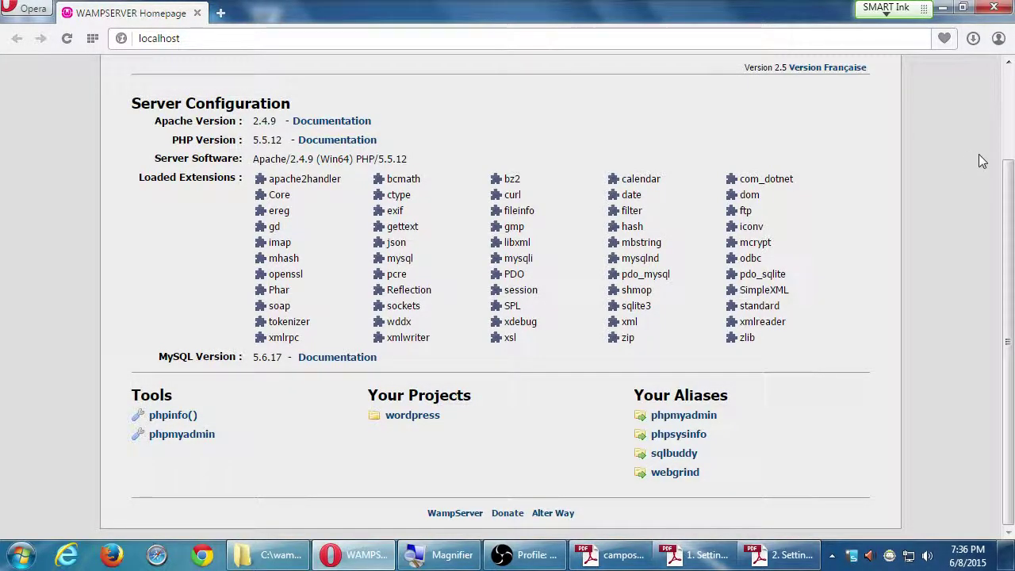
pyautogui.scroll(2, 983, 159)
pyautogui.scroll(-2, 1010, 274)
pyautogui.scroll(2, 1010, 274)
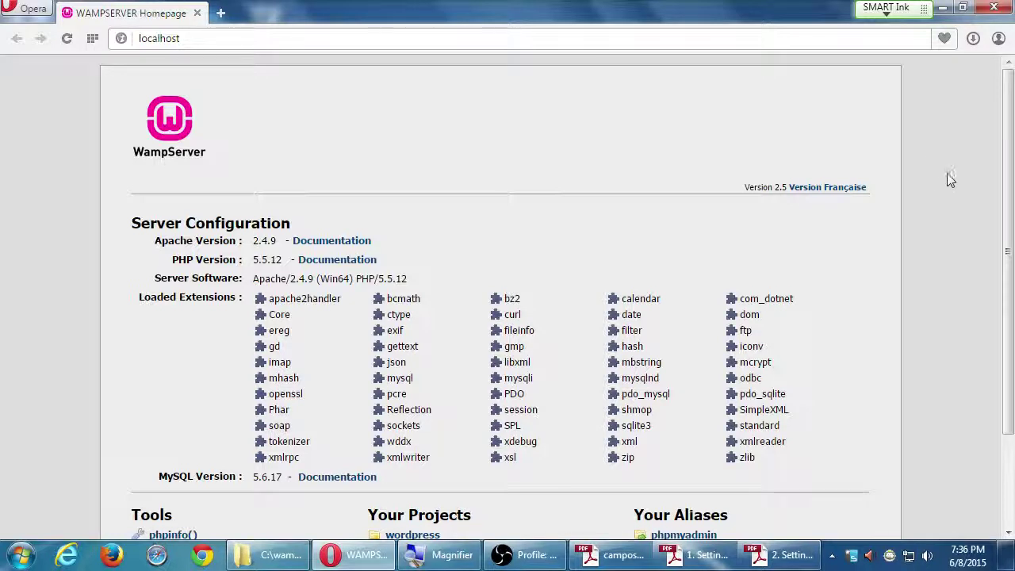
pyautogui.scroll(-2, 947, 314)
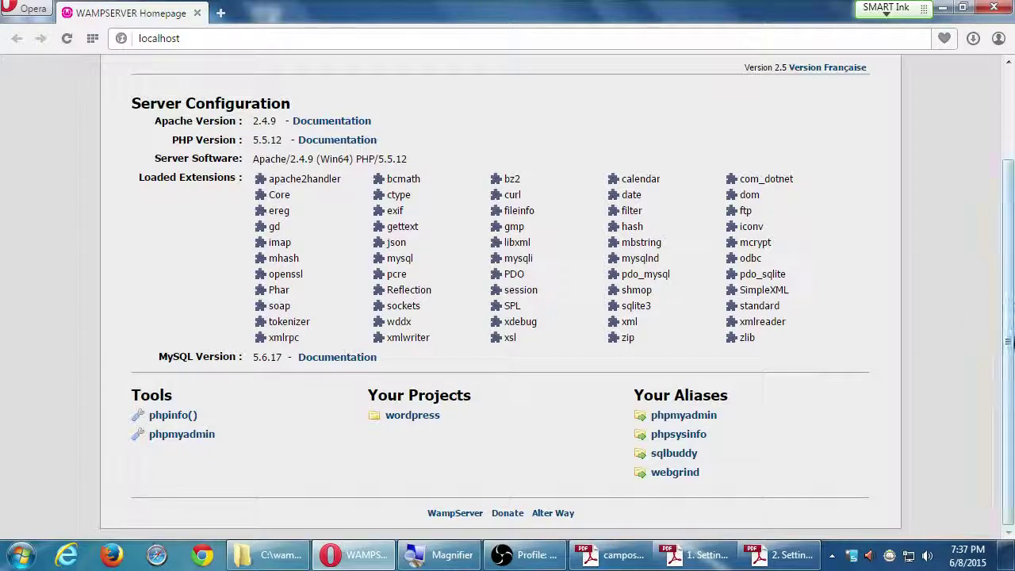
pyautogui.click(781, 554)
pyautogui.scroll(-5, 587, 423)
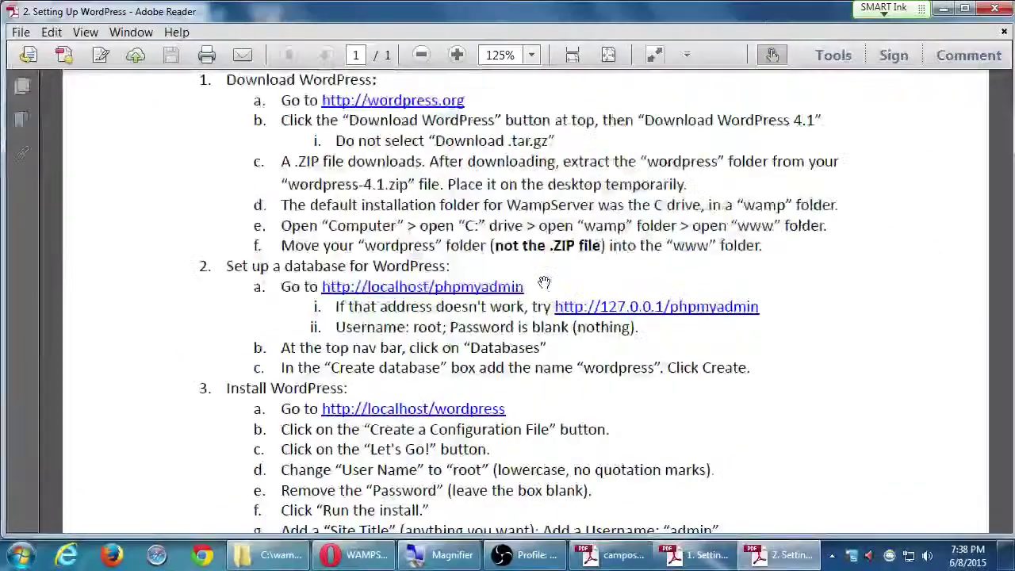
pyautogui.hotkey('alt', 'Tab')
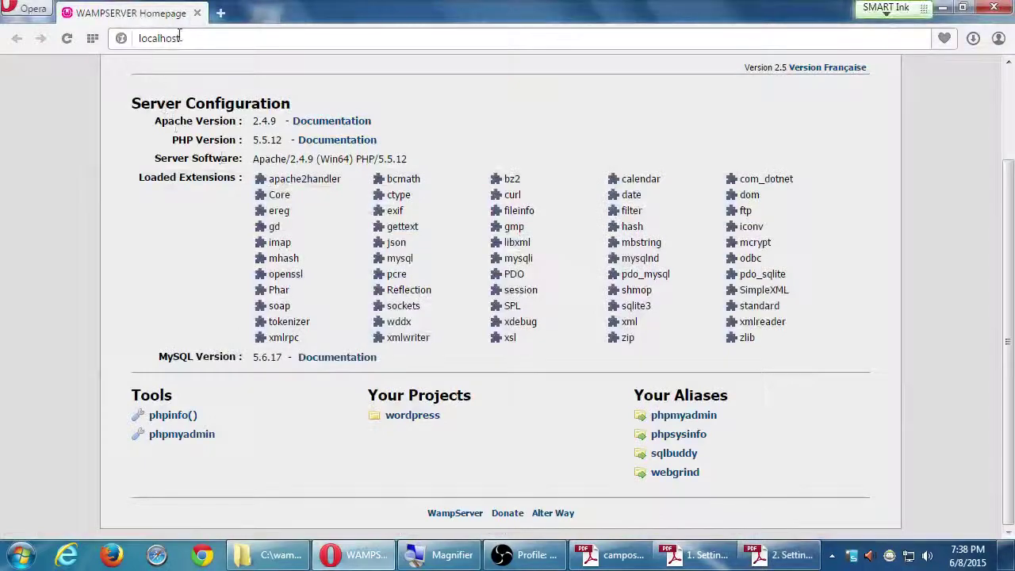
pyautogui.click(187, 36)
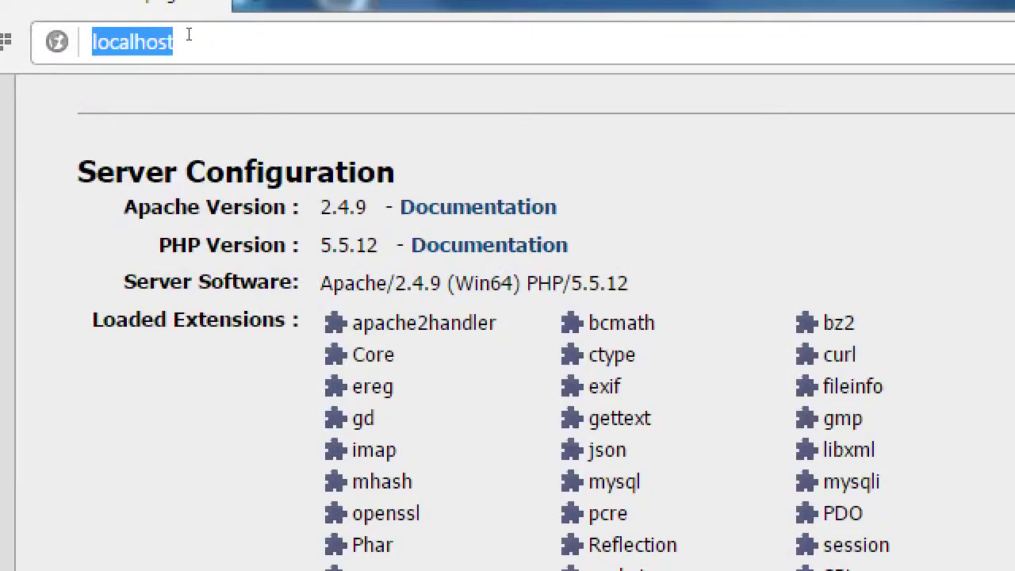
pyautogui.press('End')
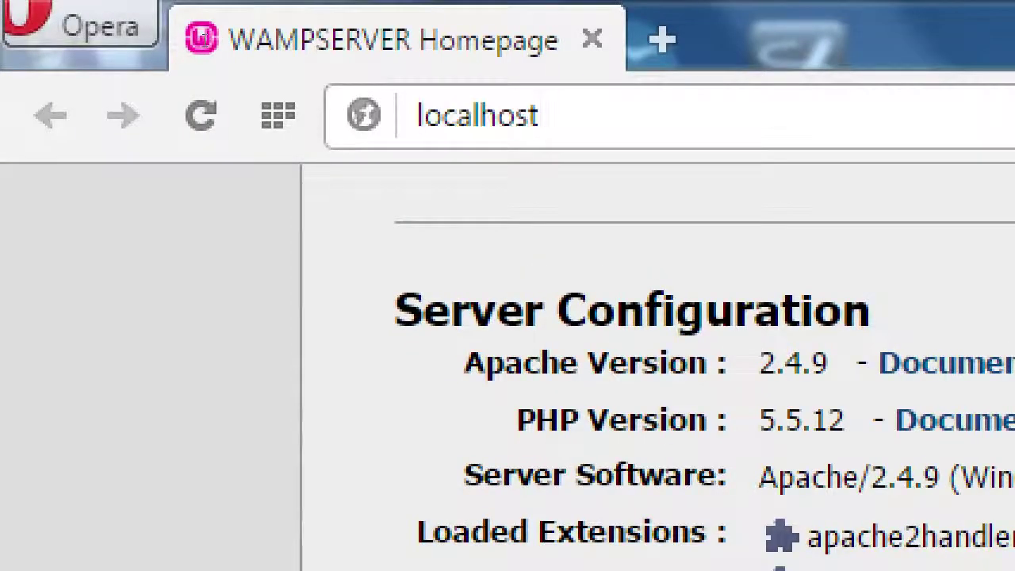
pyautogui.click(416, 115)
pyautogui.write('http:')
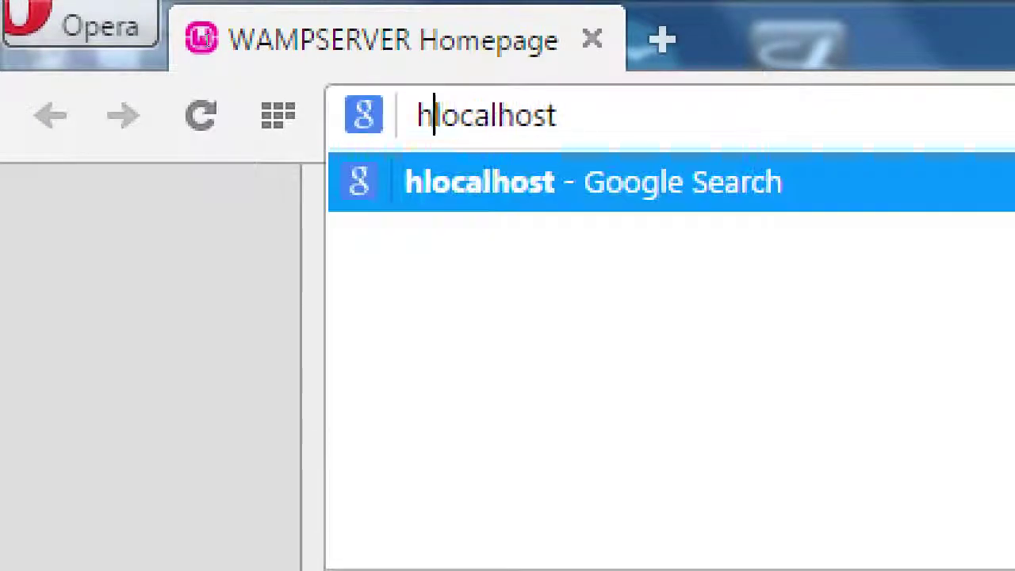
pyautogui.write('//')
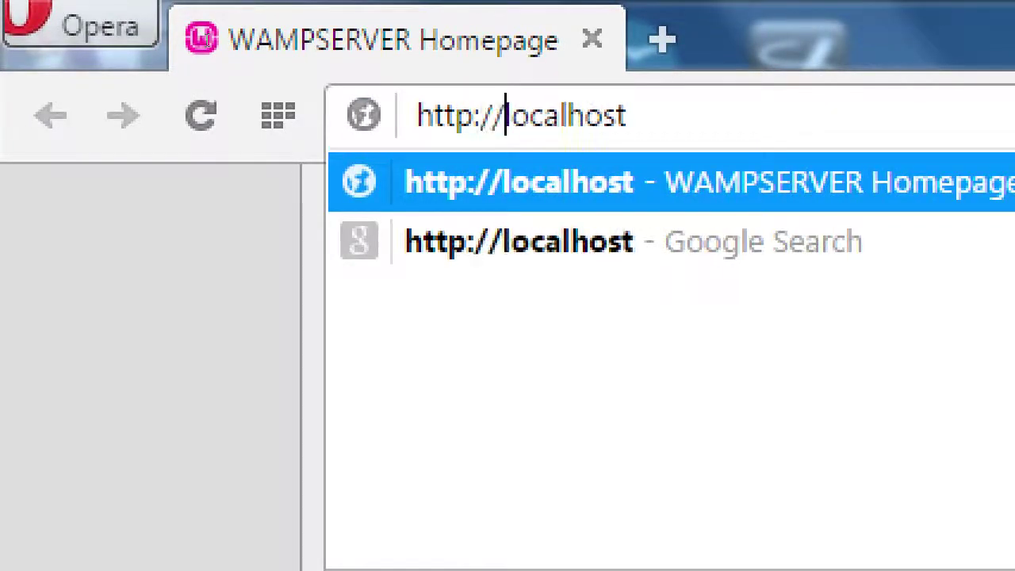
pyautogui.click(628, 115)
pyautogui.write('/')
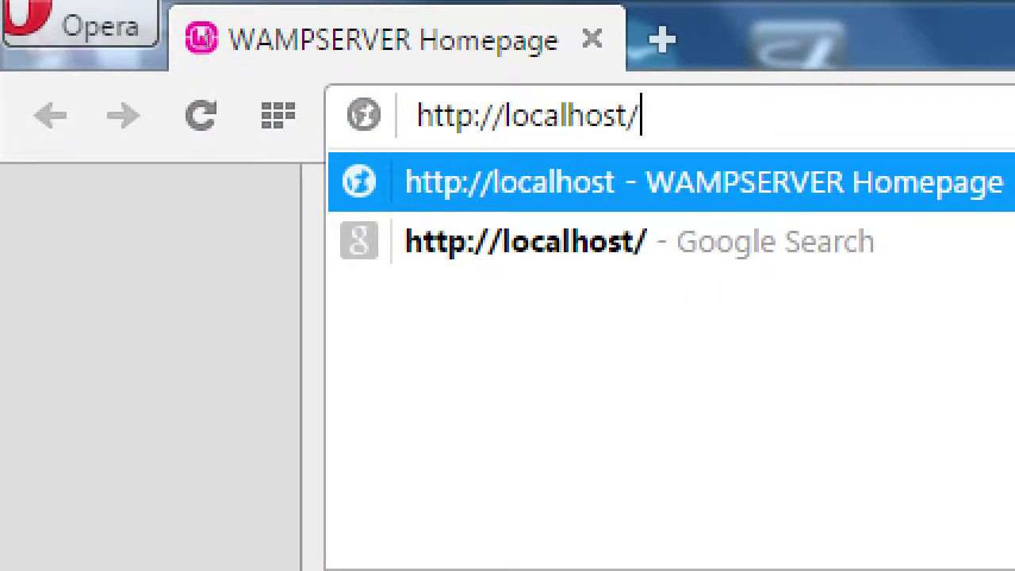
pyautogui.write('phpmyadmin')
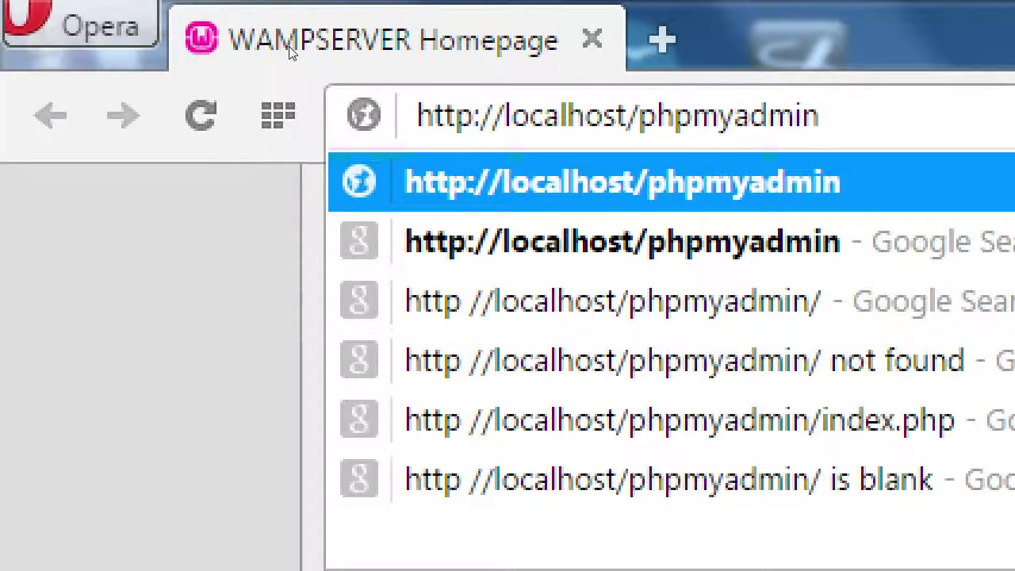
pyautogui.press('Return')
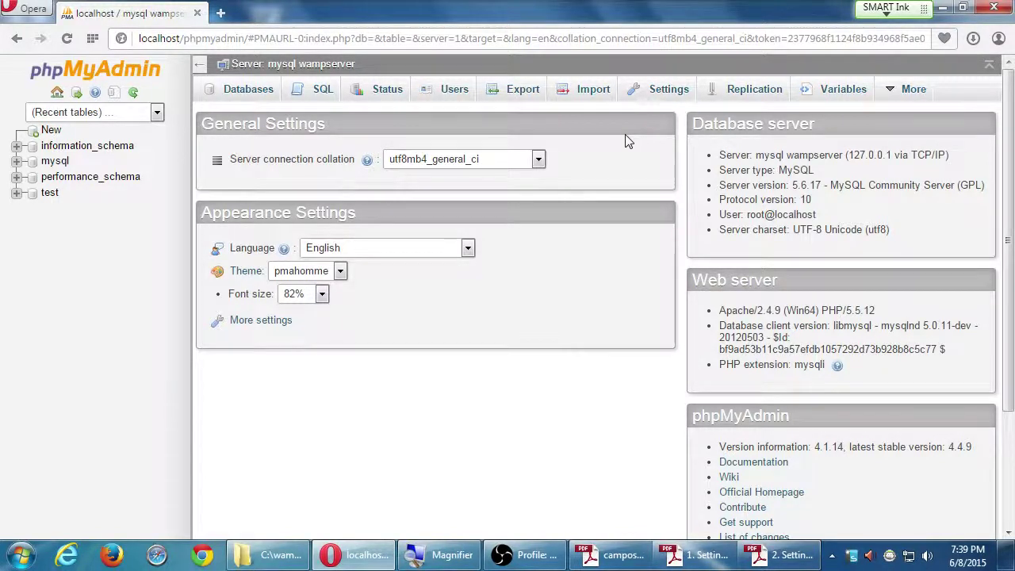
# Bring up the setup guide and scroll to its database step, magnifying the screen.
pyautogui.click(785, 554)
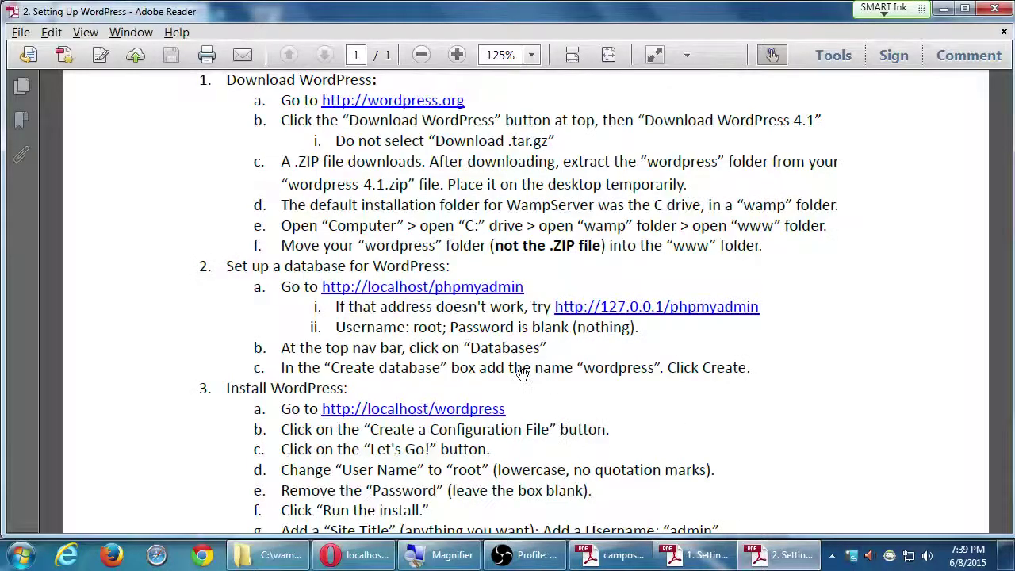
pyautogui.scroll(-1, 524, 373)
pyautogui.press('super+plus')
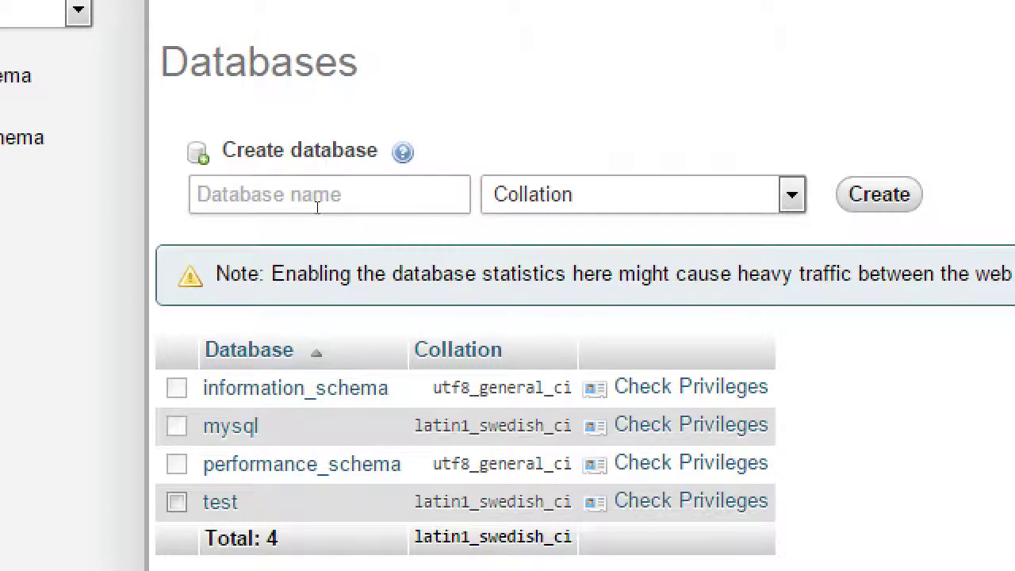
# Create a database named 'wordpress' in phpMyAdmin.
pyautogui.click(300, 206)
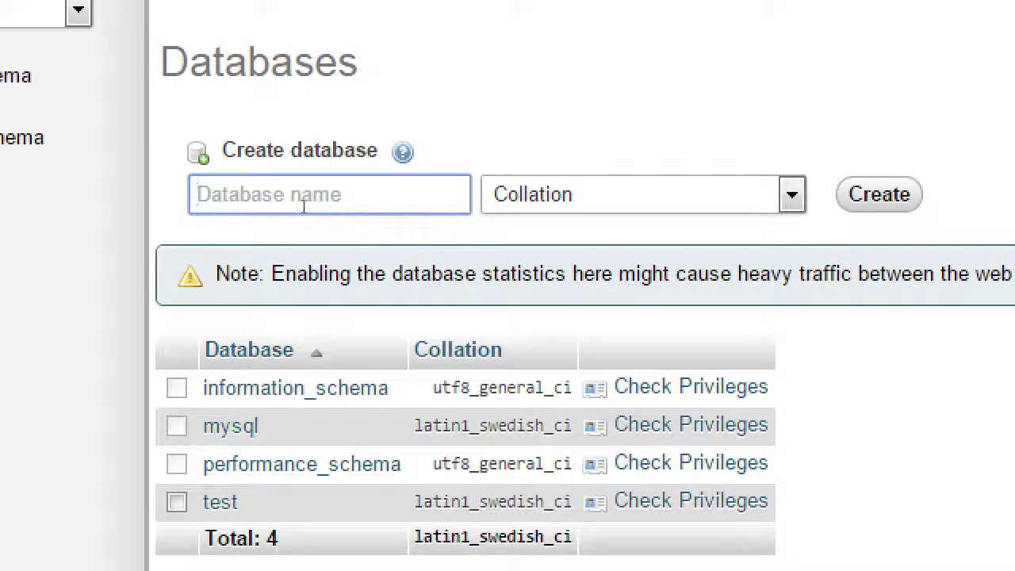
pyautogui.write('w')
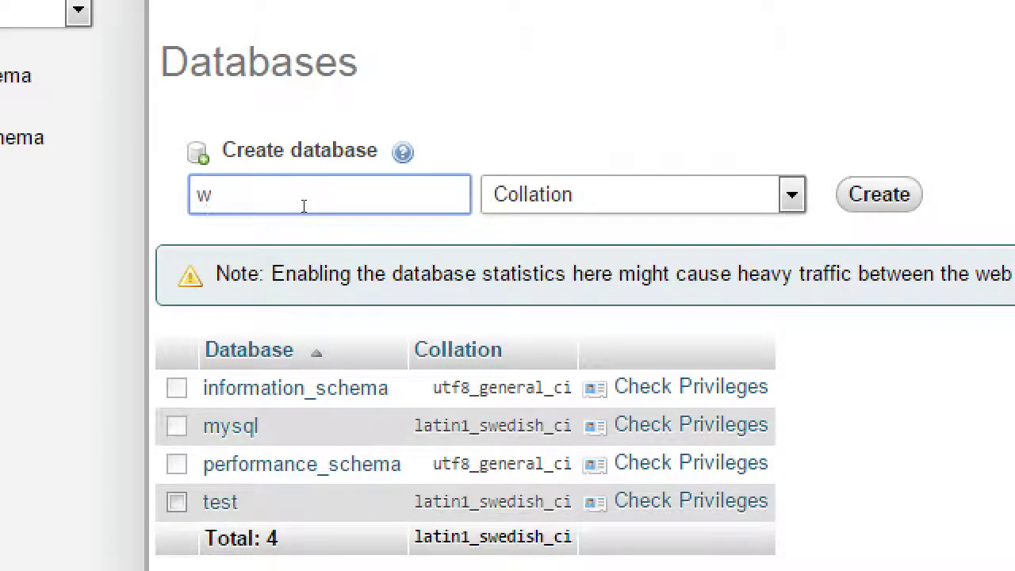
pyautogui.write('ordpress')
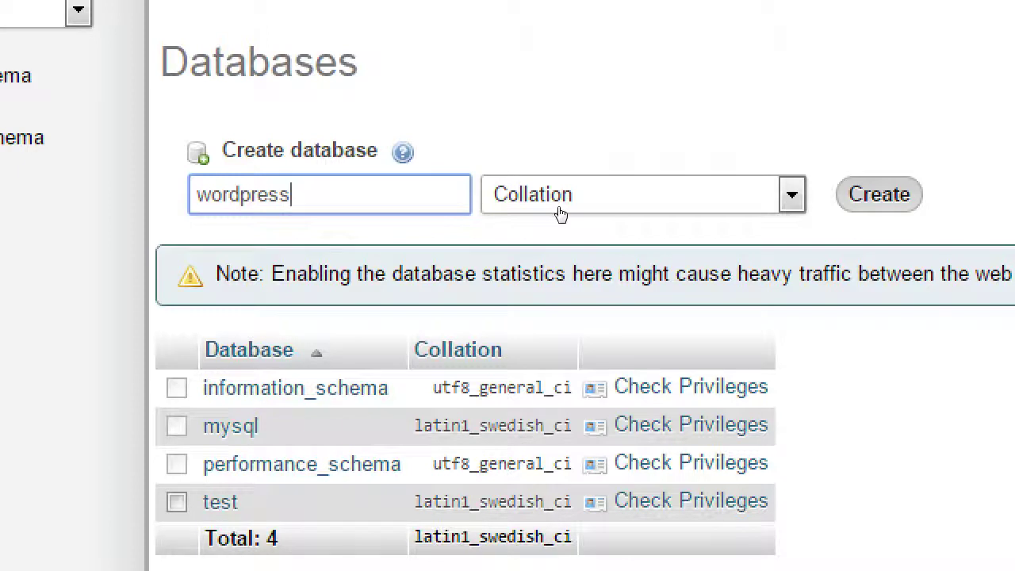
pyautogui.press('Return')
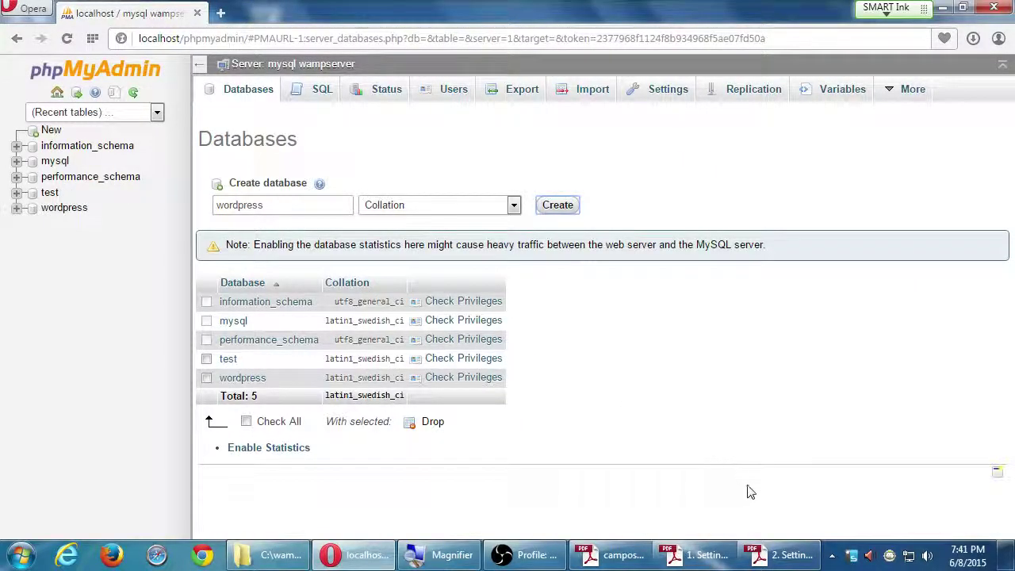
pyautogui.click(769, 555)
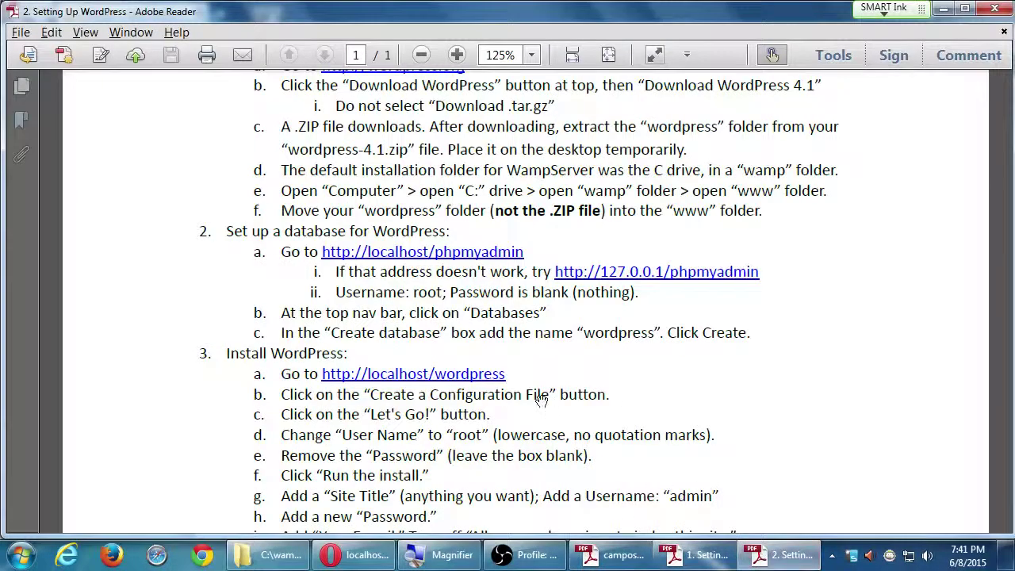
pyautogui.moveTo(610, 476); pyautogui.dragTo(604, 413)
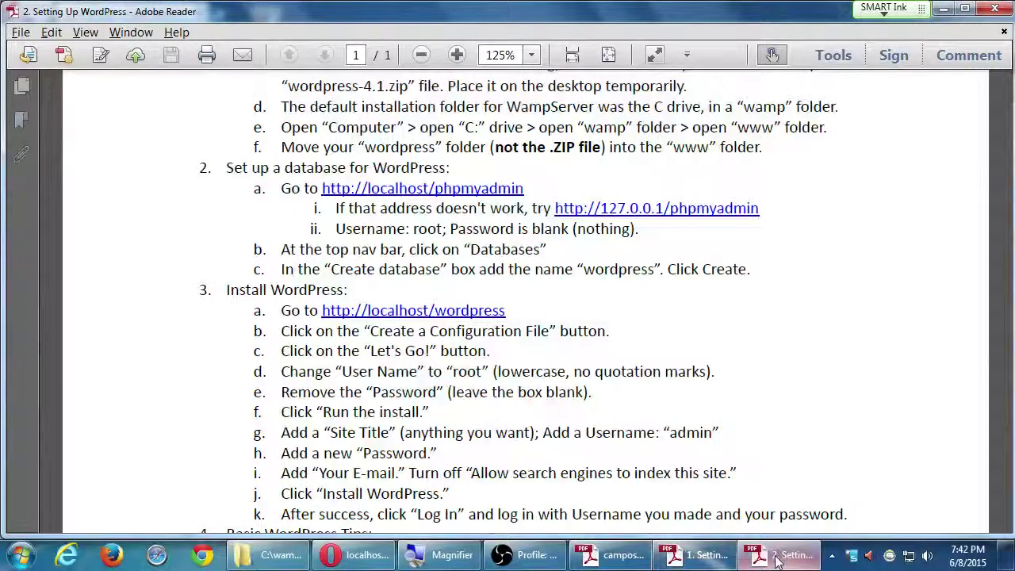
pyautogui.click(346, 555)
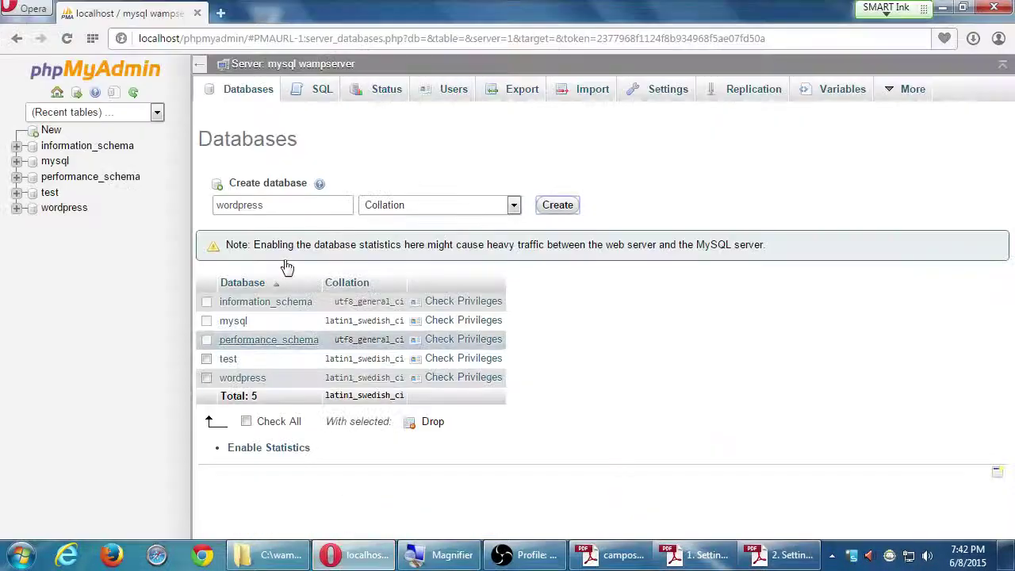
pyautogui.click(250, 41)
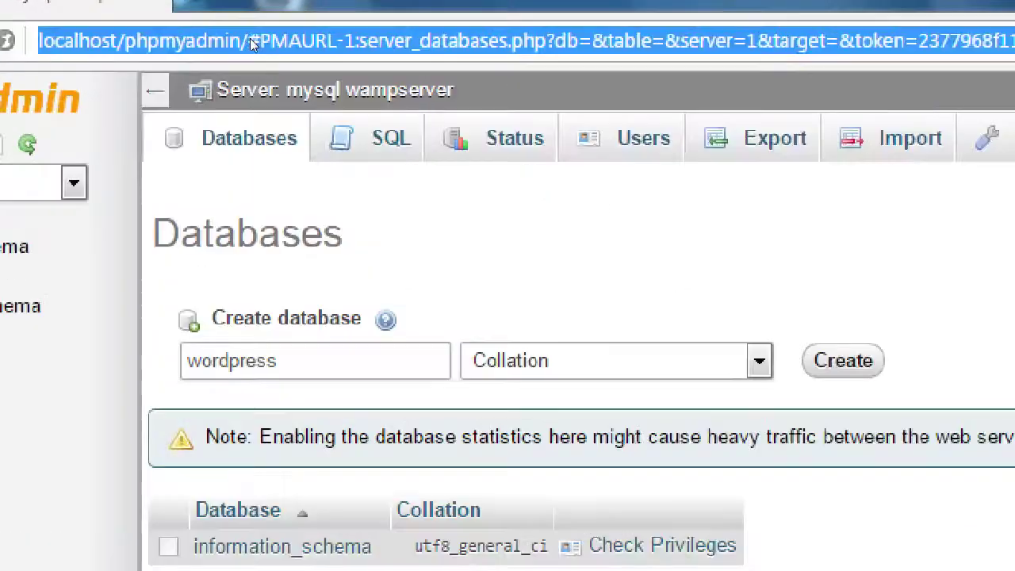
pyautogui.write('http://localhost')
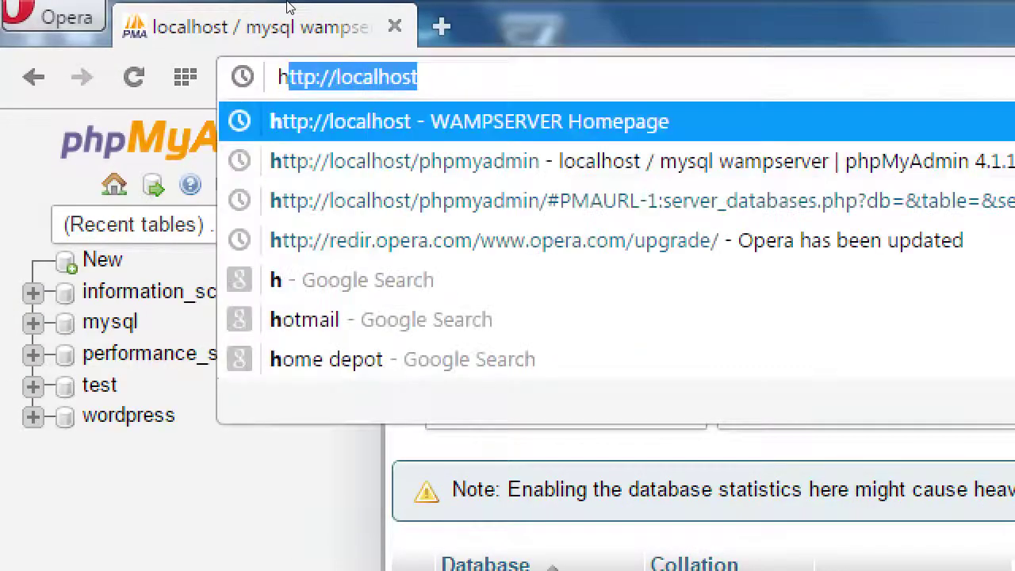
pyautogui.press('End')
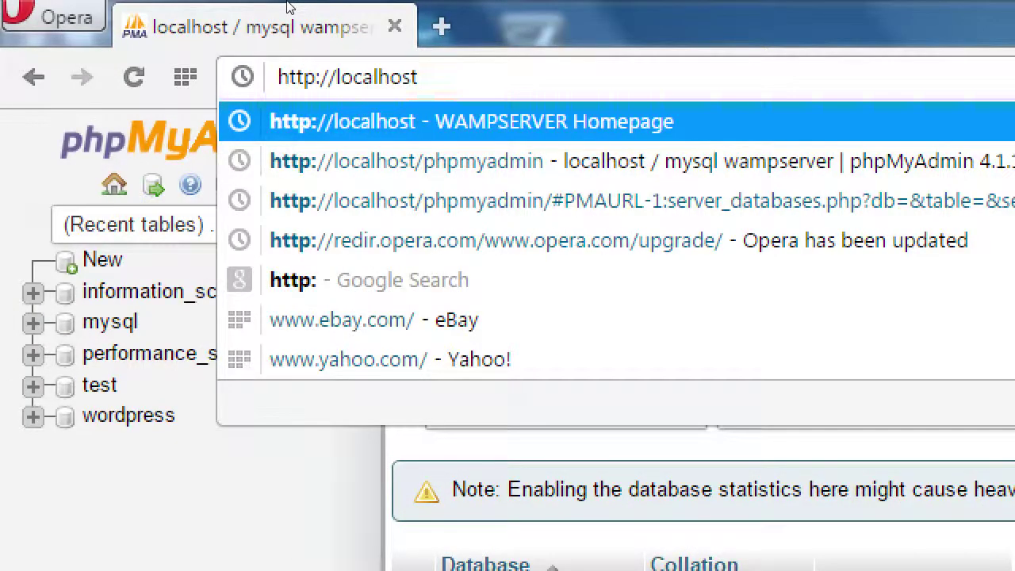
pyautogui.write('/')
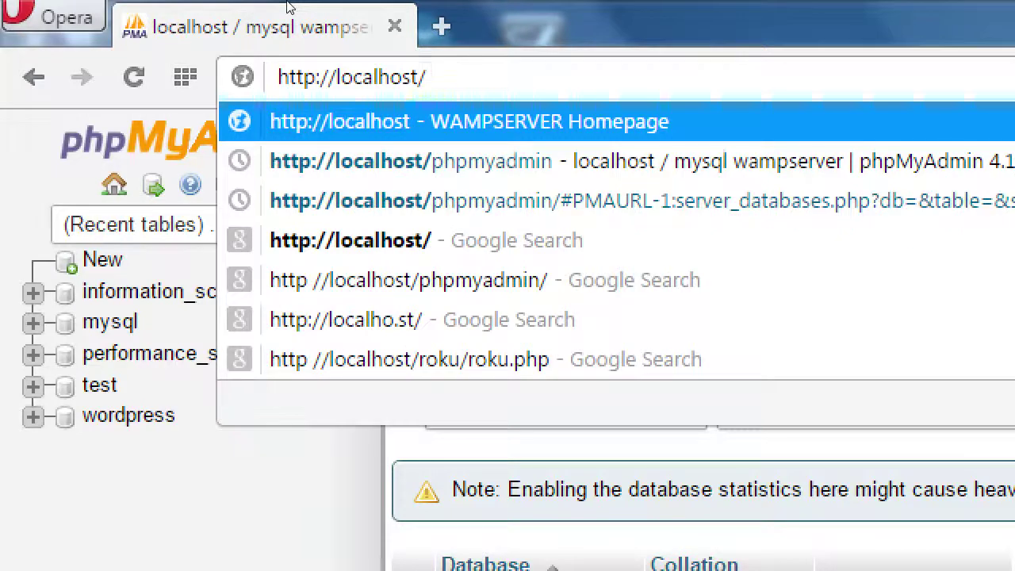
pyautogui.write('wordpress')
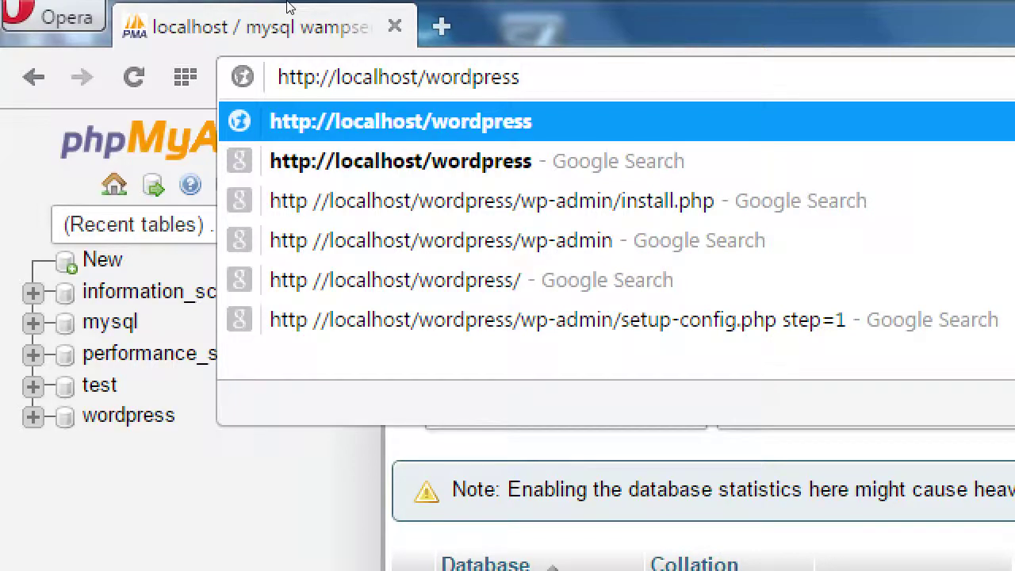
pyautogui.press('Return')
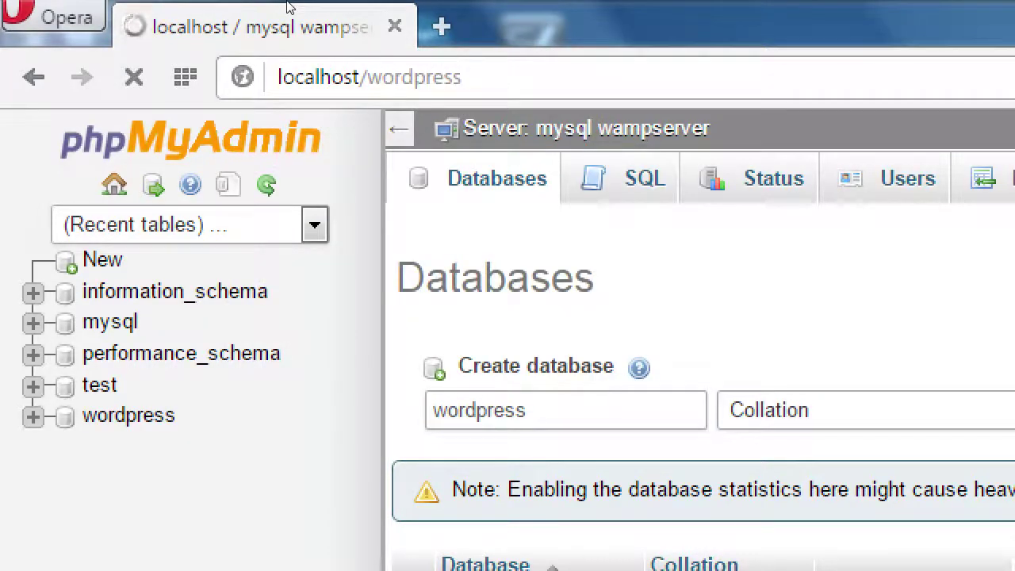
# Delete the setup-config part from the WordPress address.
pyautogui.hotkey('ctrl', 'l')
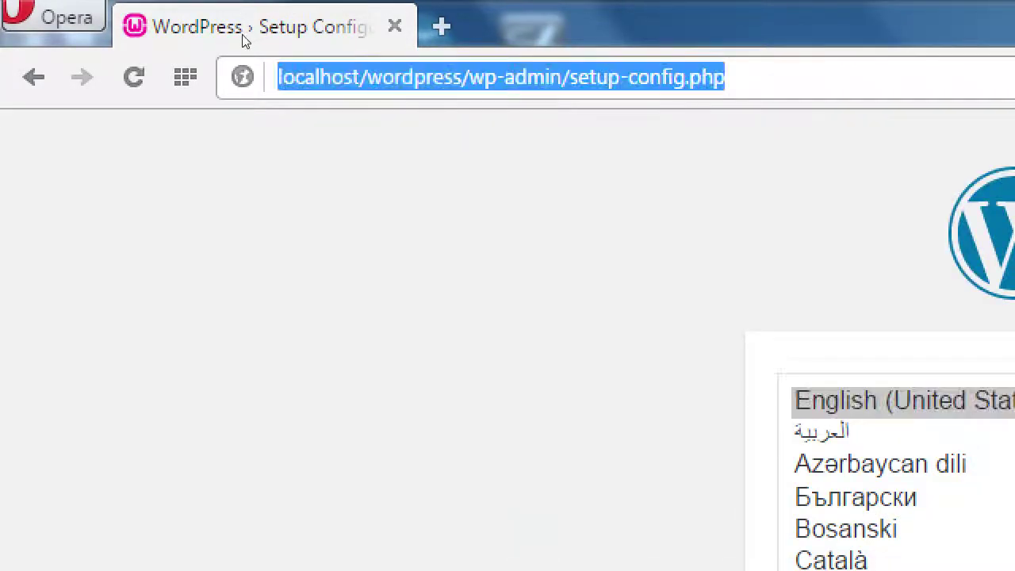
pyautogui.press('Home')
pyautogui.hotkey('ctrl', 'Right')
pyautogui.hotkey('ctrl', 'Right')
pyautogui.hotkey('ctrl', 'shift', 'Right')
pyautogui.hotkey('shift', 'End')
pyautogui.press('BackSpace')
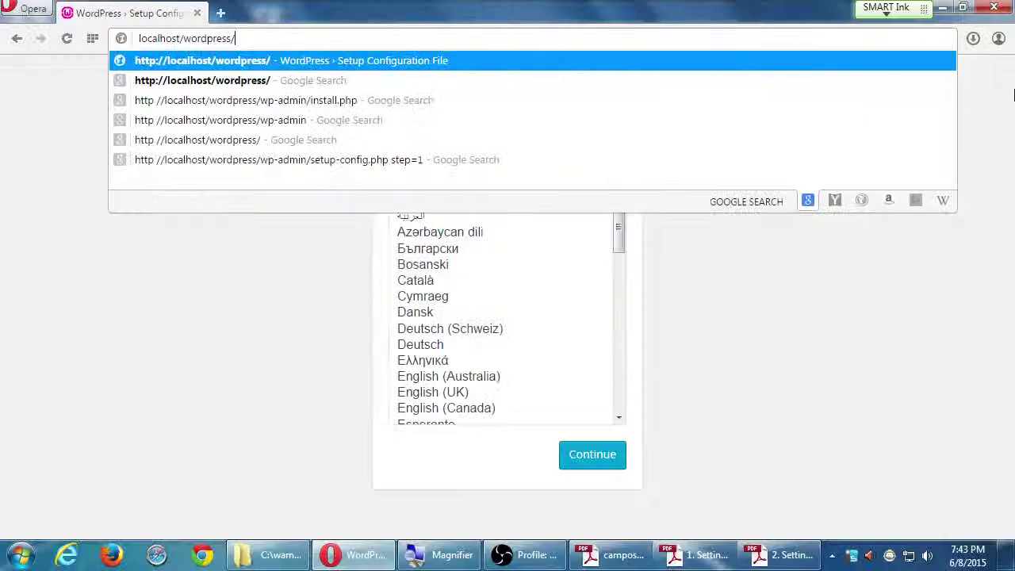
pyautogui.click(288, 320)
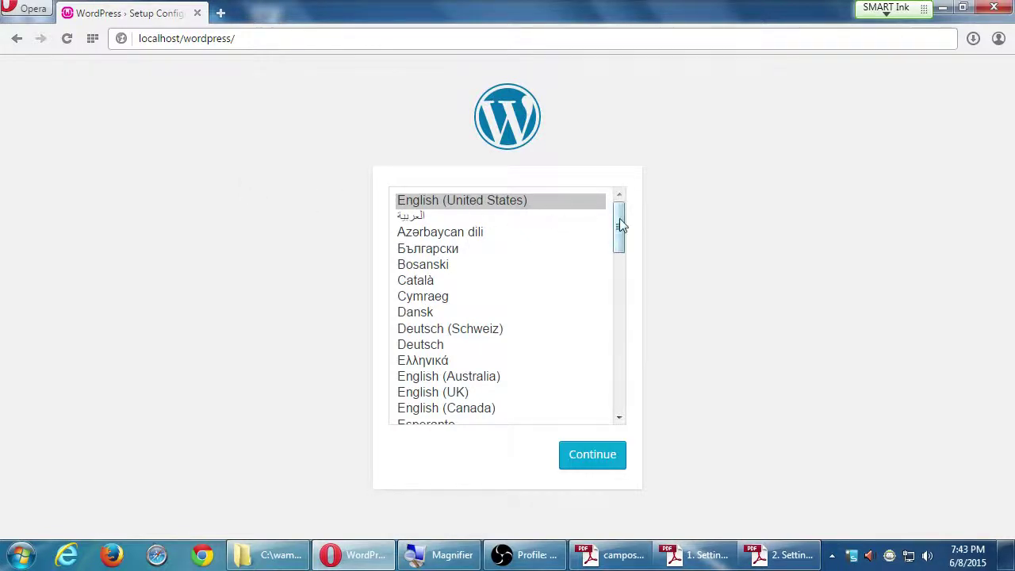
# Continue WordPress setup with English (United States), then return to the setup guide.
pyautogui.moveTo(620, 224); pyautogui.dragTo(645, 199)
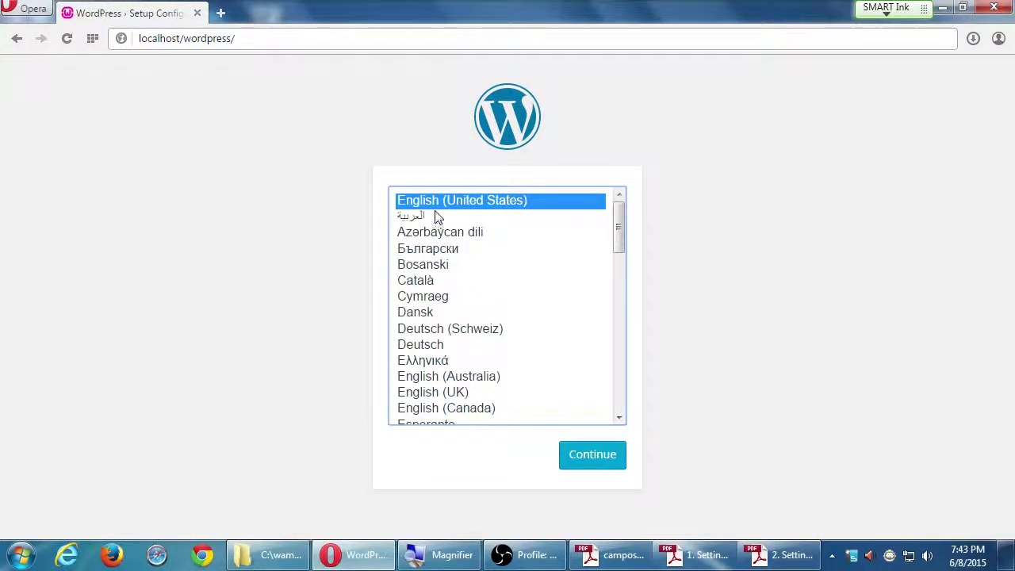
pyautogui.click(590, 459)
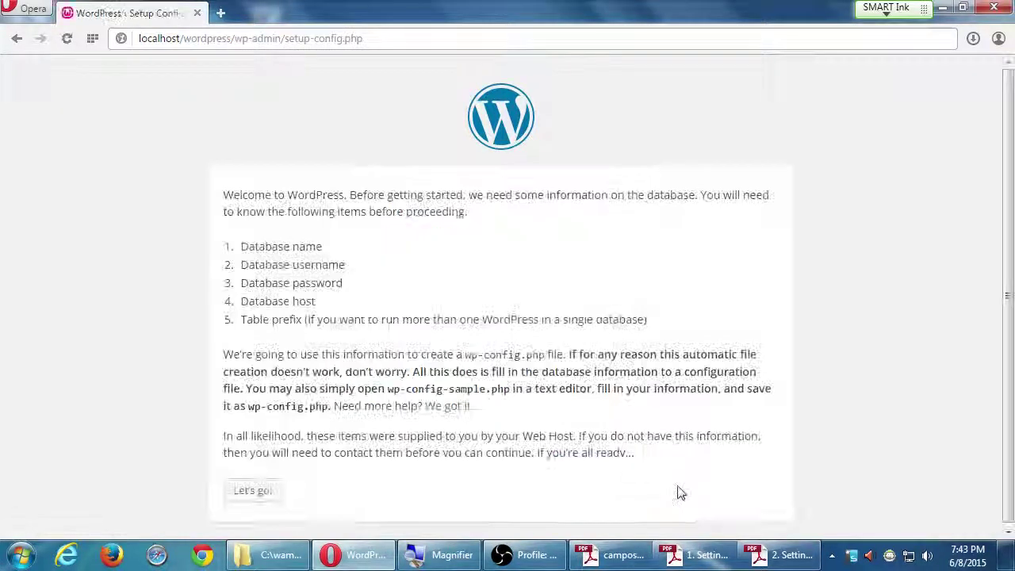
pyautogui.click(780, 555)
# Scroll through the PDF install steps, then return to the WordPress setup welcome page.
pyautogui.scroll(-2, 564, 354)
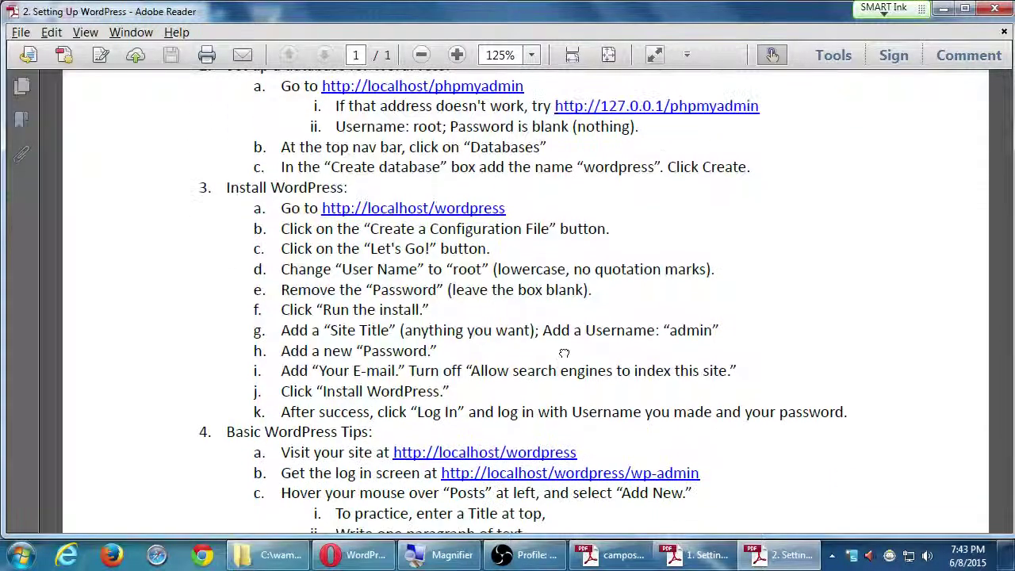
pyautogui.scroll(-1, 564, 353)
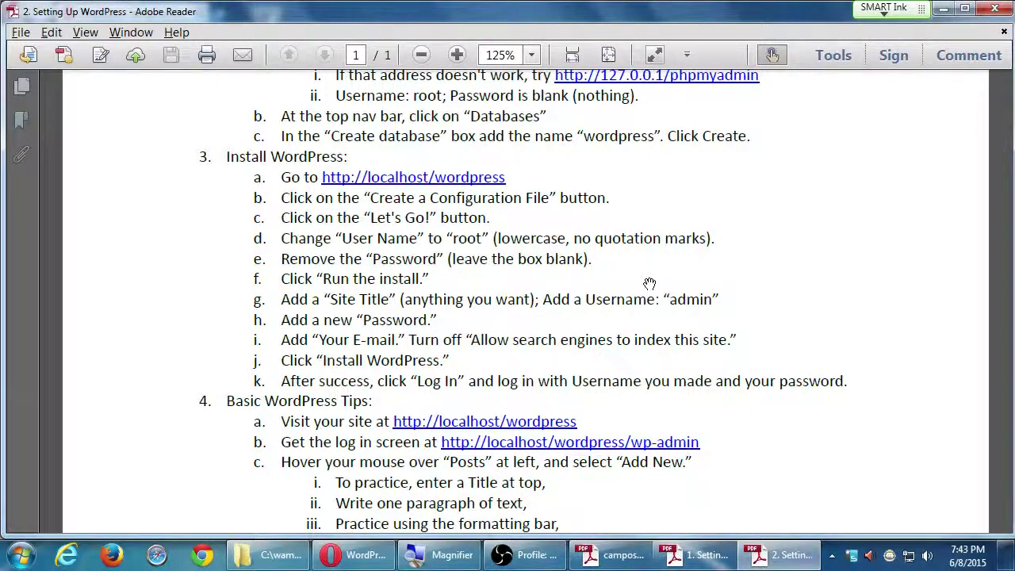
pyautogui.hotkey('alt', 'Tab')
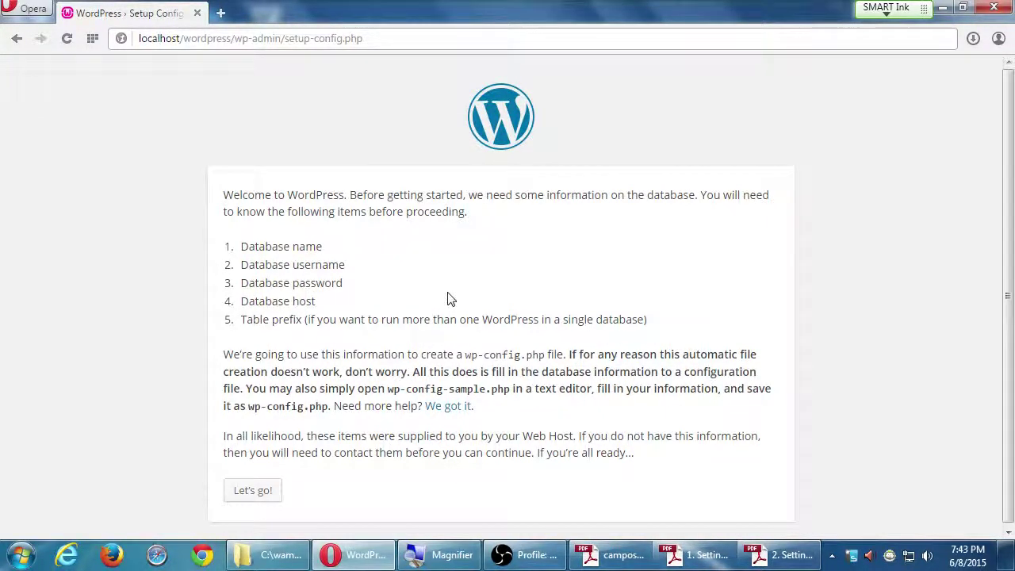
# Open the WordPress database connection form, check the default name 'wordpress', then bring the PDF forward.
pyautogui.press('super+plus')
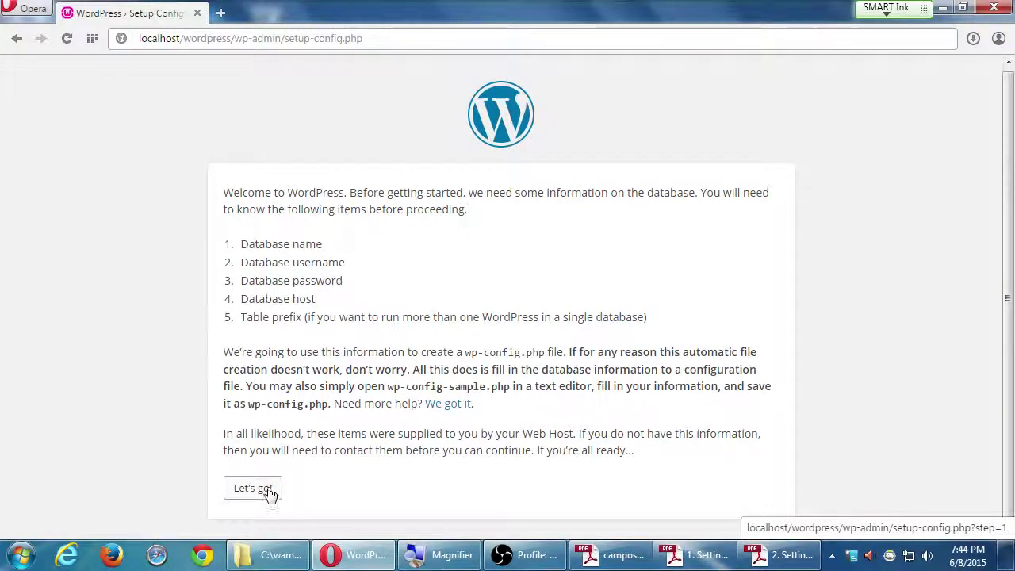
pyautogui.click(254, 488)
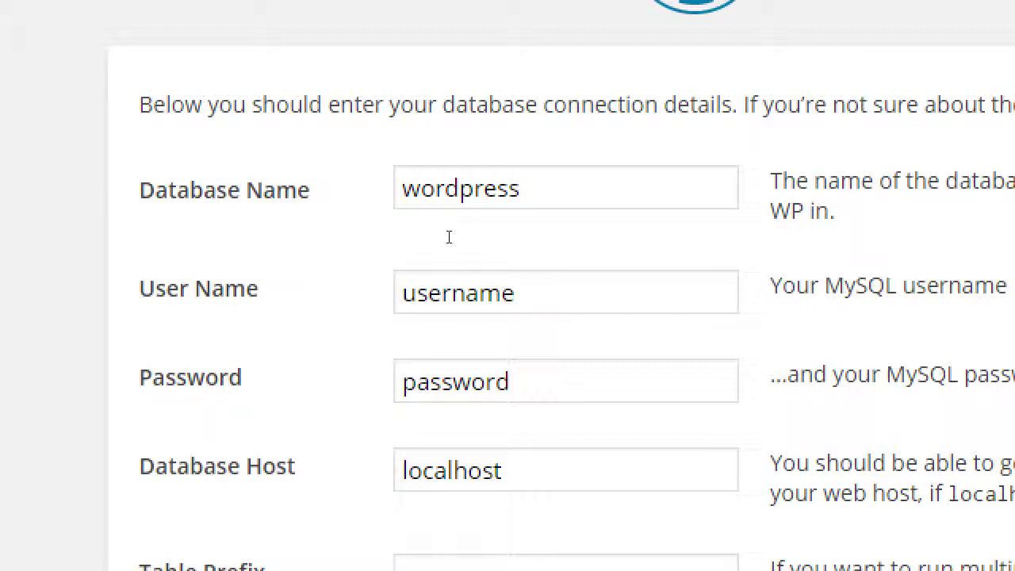
pyautogui.hotkey('ctrl', 'a')
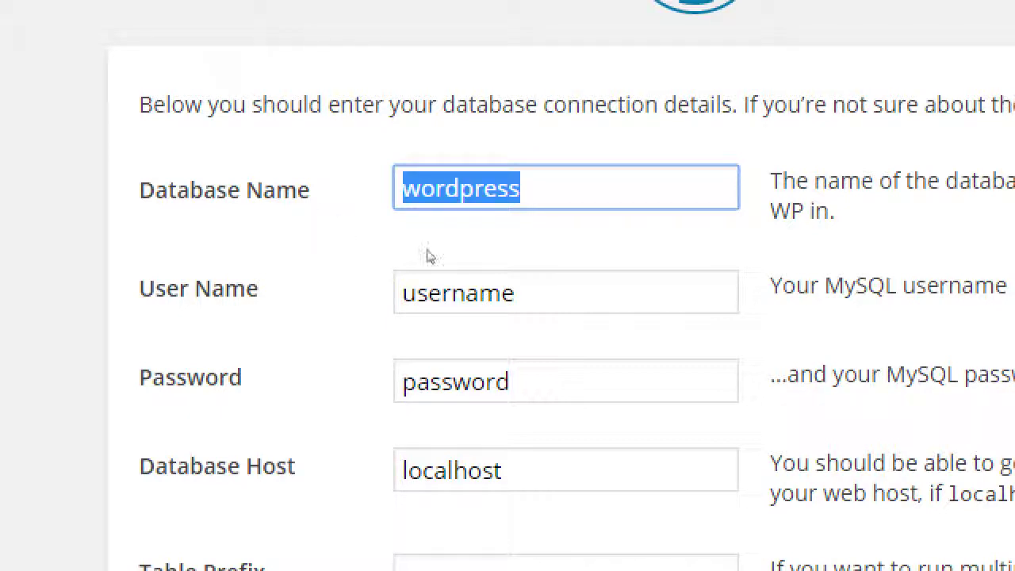
pyautogui.press('End')
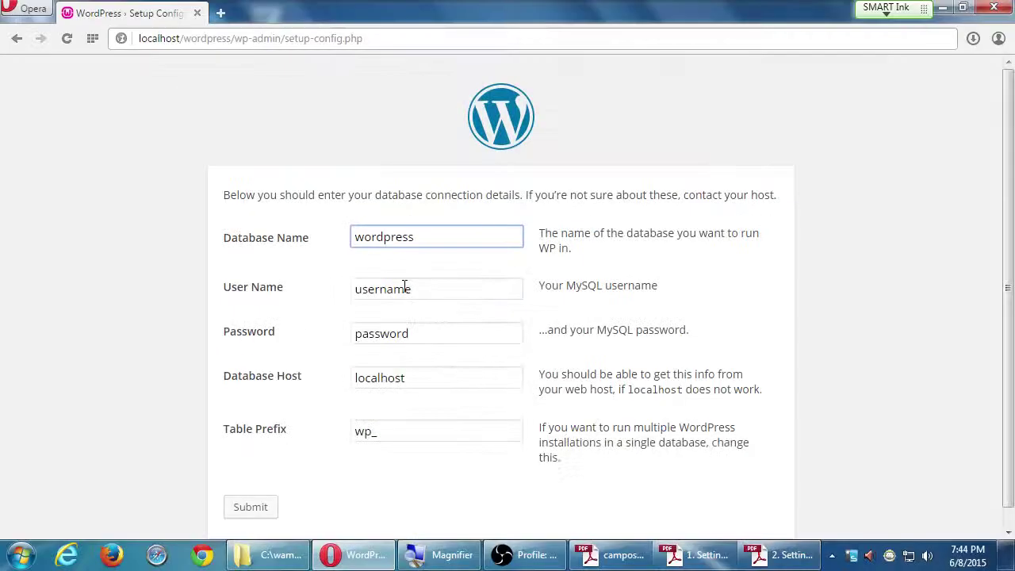
pyautogui.click(781, 557)
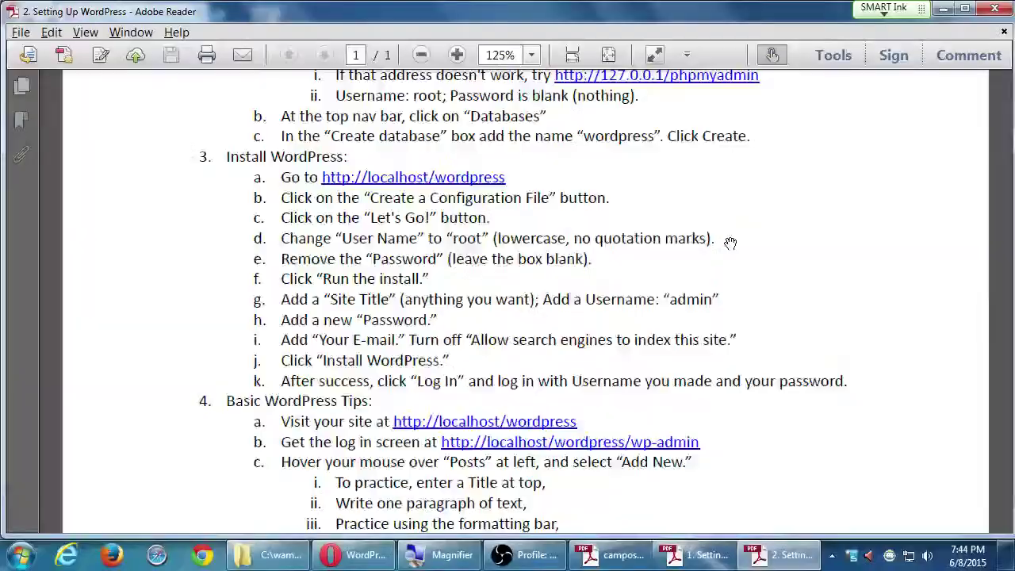
# Change the database User Name to root and leave the Password blank.
pyautogui.hotkey('alt', 'Tab')
pyautogui.click(420, 293)
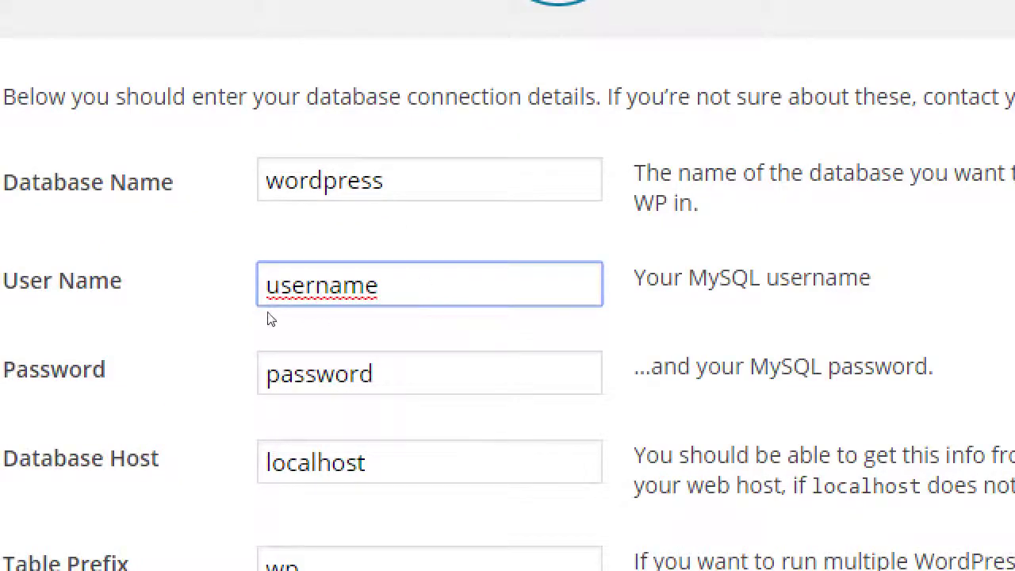
pyautogui.press('BackSpace')
pyautogui.press('BackSpace')
pyautogui.press('BackSpace')
pyautogui.press('BackSpace')
pyautogui.press('BackSpace')
pyautogui.press('BackSpace')
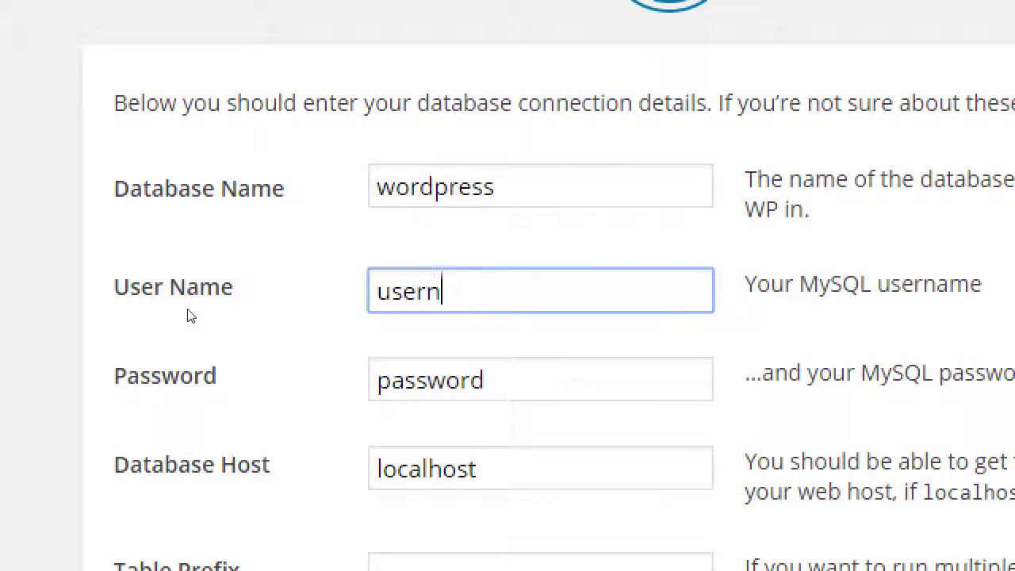
pyautogui.press('BackSpace')
pyautogui.press('BackSpace')
pyautogui.write('root')
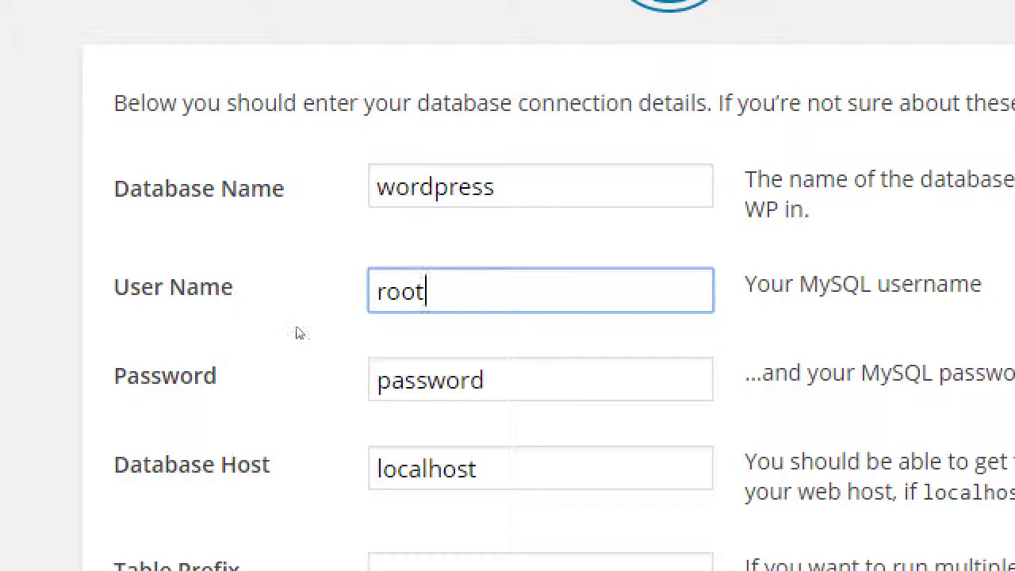
pyautogui.press('Tab')
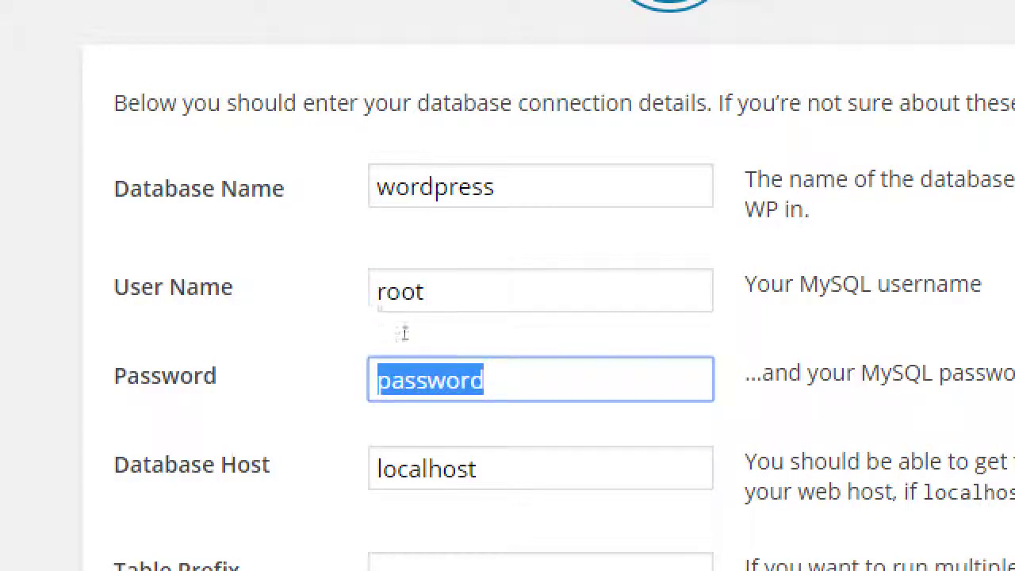
pyautogui.hotkey('alt', 'Tab')
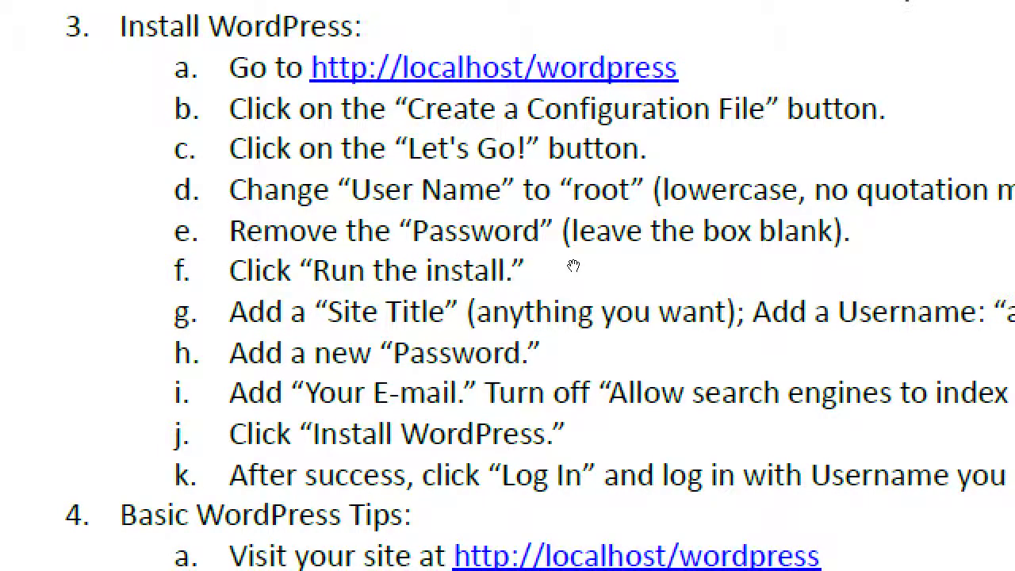
pyautogui.hotkey('alt', 'Tab')
pyautogui.press('BackSpace')
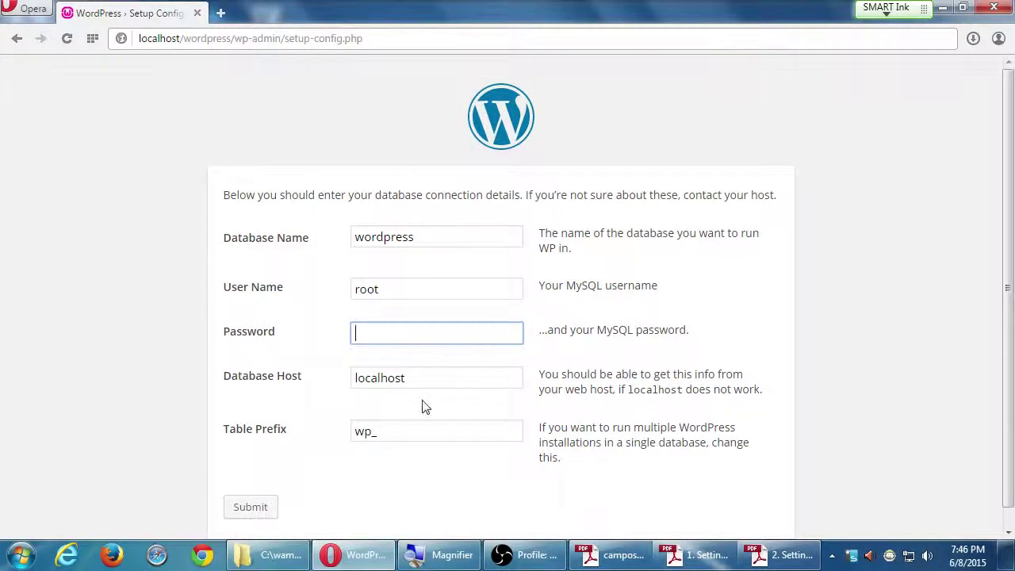
# Submit the database details, run the installation, and bring the PDF guide forward again.
pyautogui.click(249, 504)
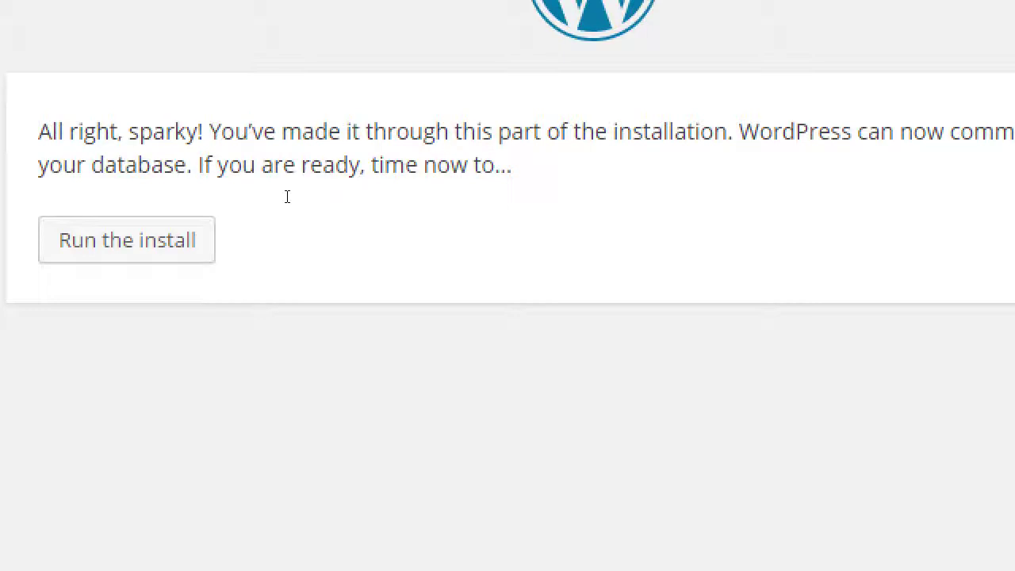
pyautogui.click(269, 251)
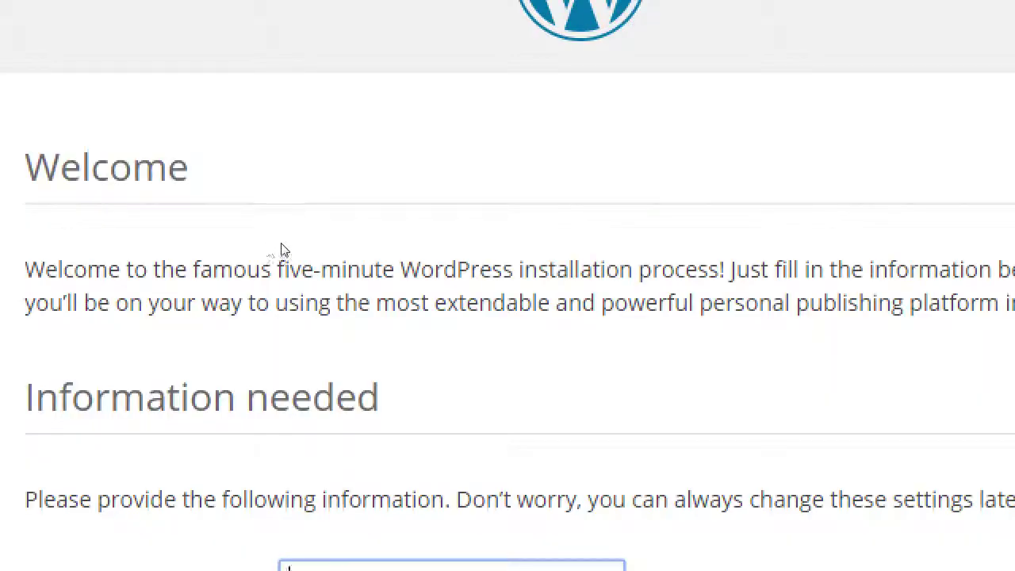
pyautogui.scroll(-1, 286, 246)
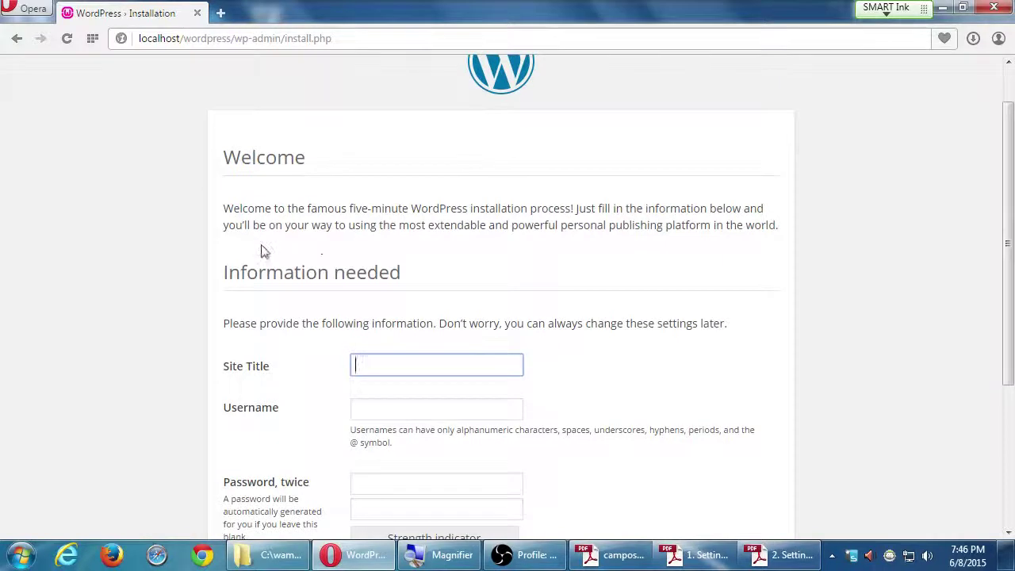
pyautogui.scroll(-2, 264, 251)
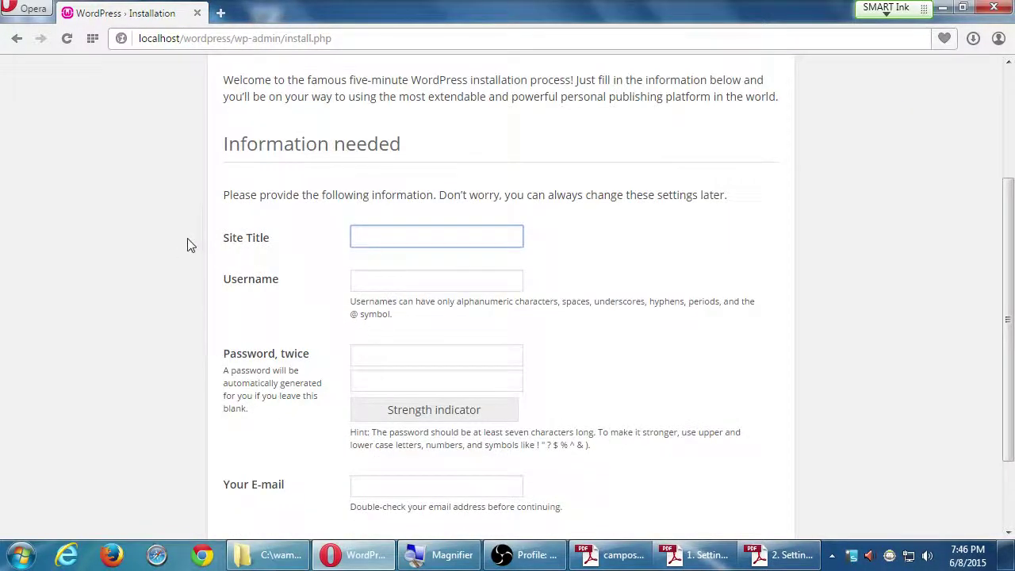
pyautogui.scroll(1, 204, 242)
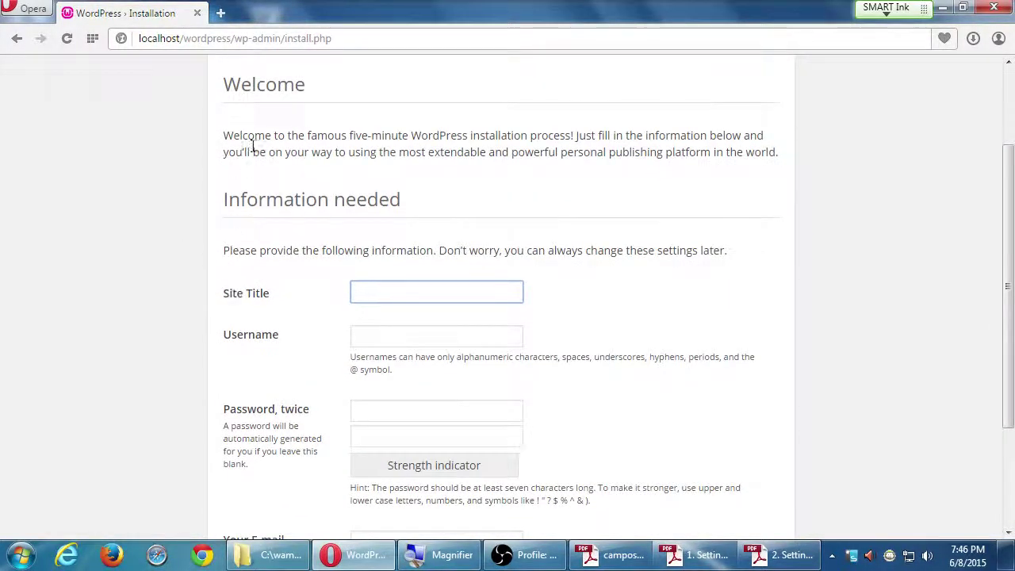
pyautogui.moveTo(238, 84); pyautogui.dragTo(305, 84)
pyautogui.click(266, 196)
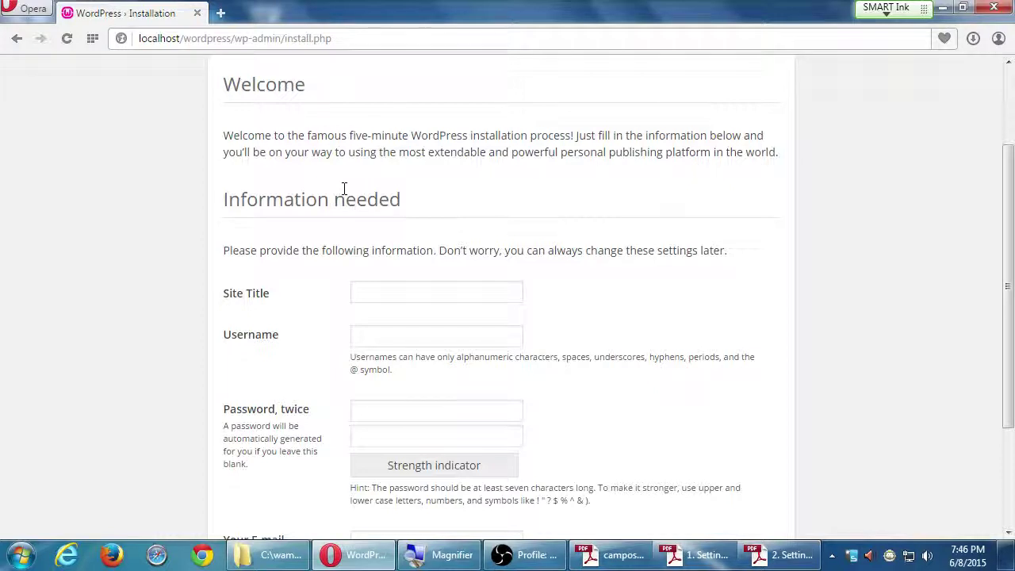
pyautogui.click(772, 554)
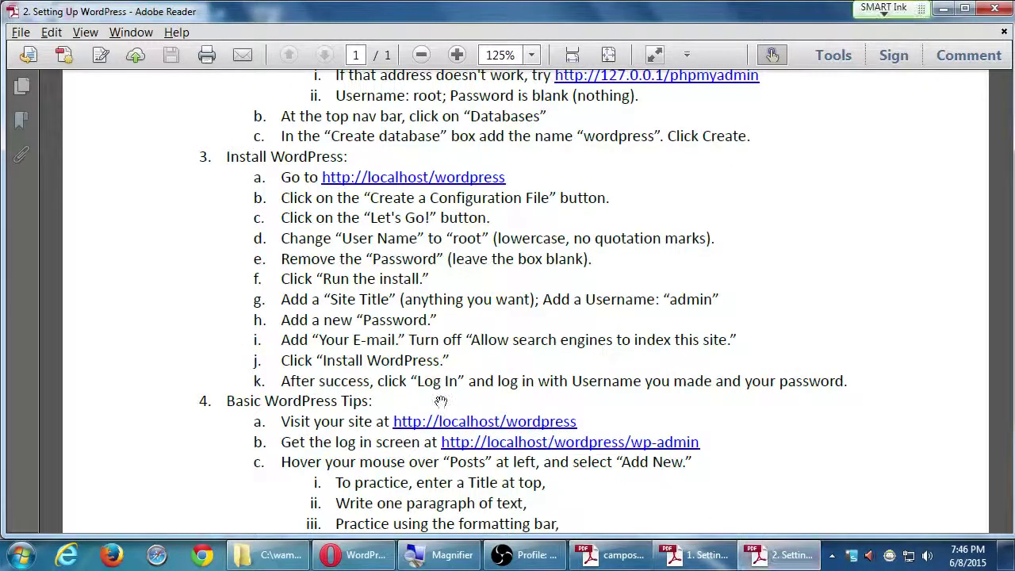
# Review the remaining steps in the PDF, then return to the WordPress installation form.
pyautogui.press('super+plus')
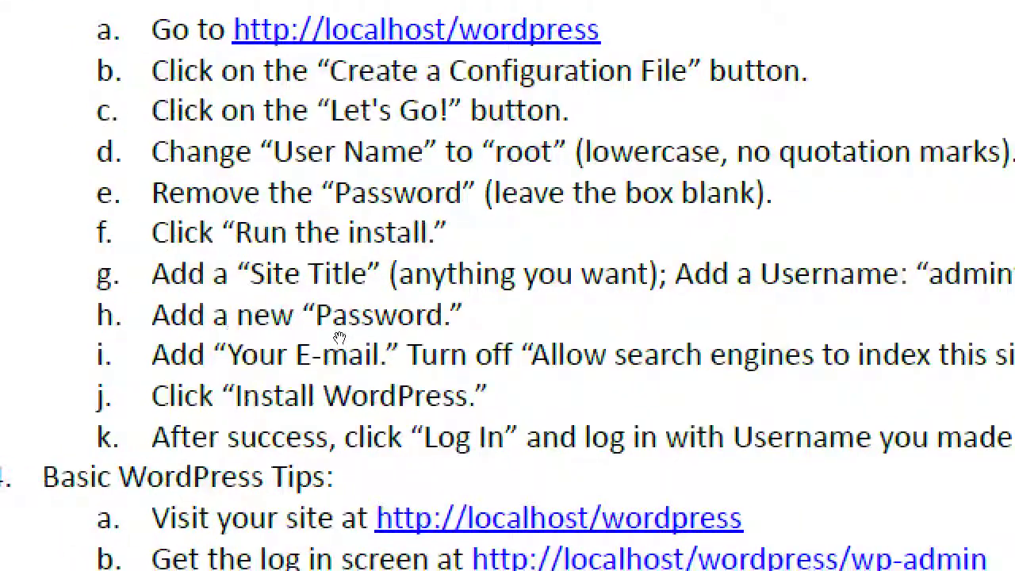
pyautogui.press('super+Escape')
pyautogui.hotkey('alt', 'Tab')
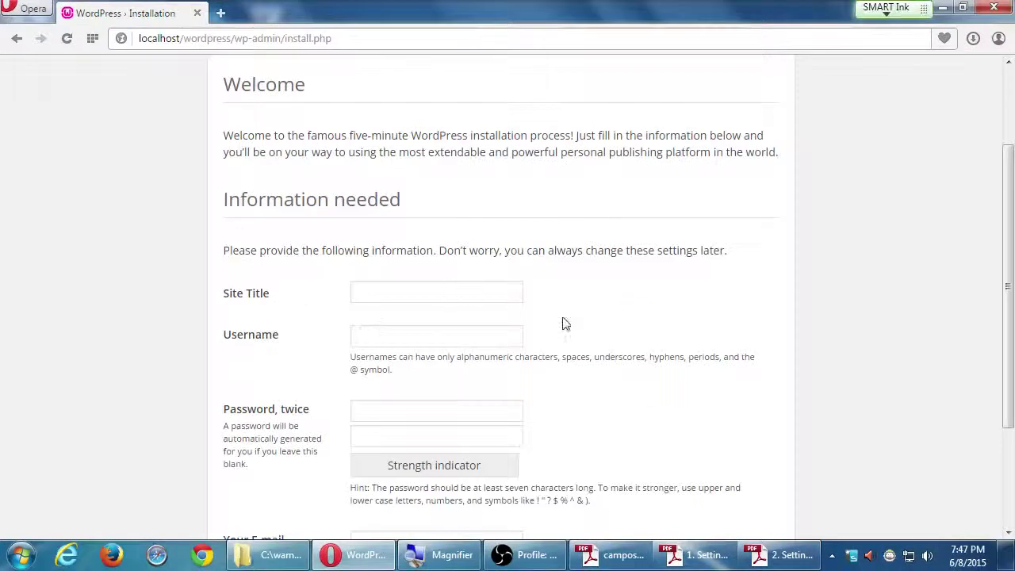
# Enter 'Victor's Bakery' as the Site Title.
pyautogui.scroll(-1, 603, 341)
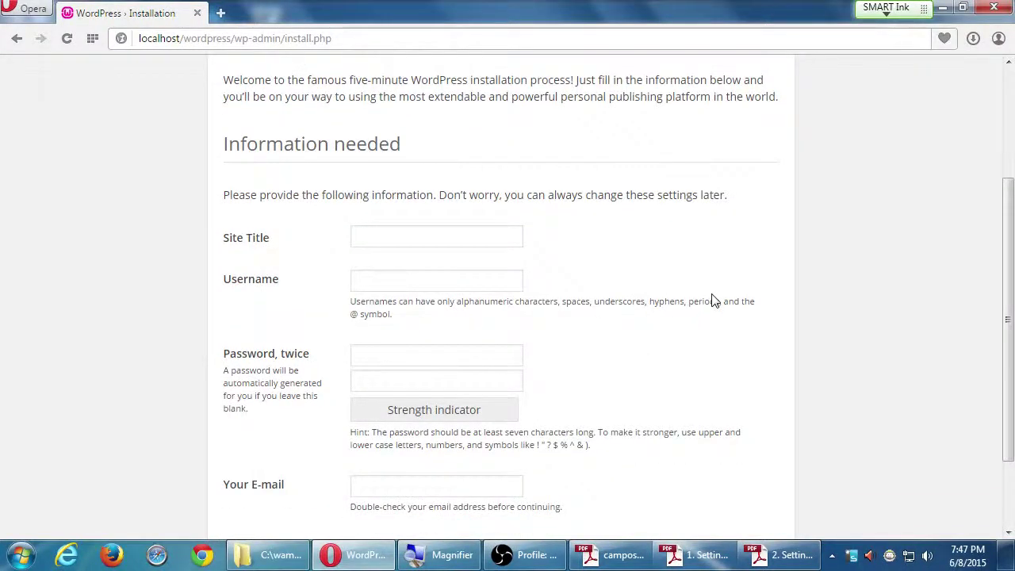
pyautogui.press('super+plus')
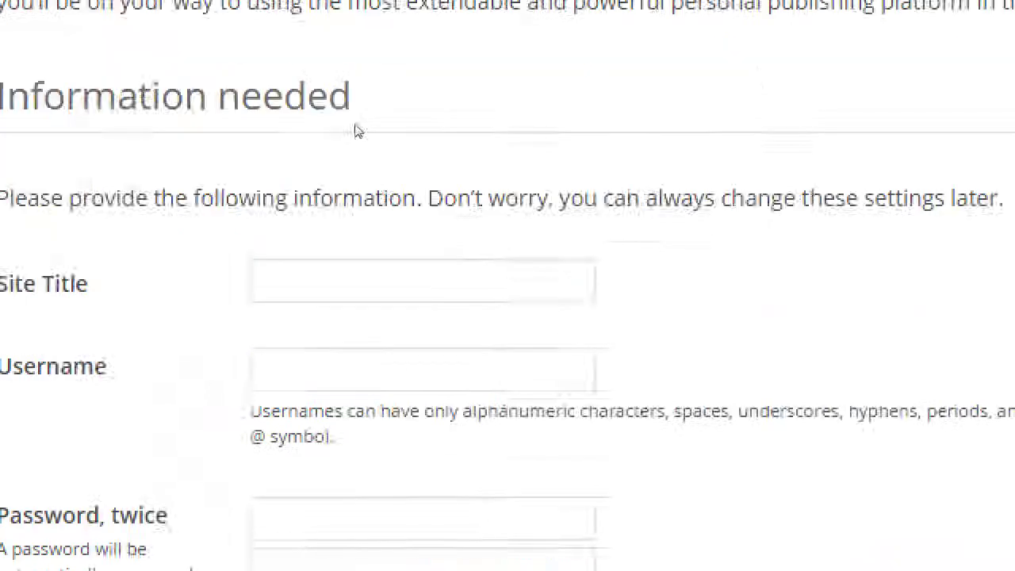
pyautogui.press('Tab')
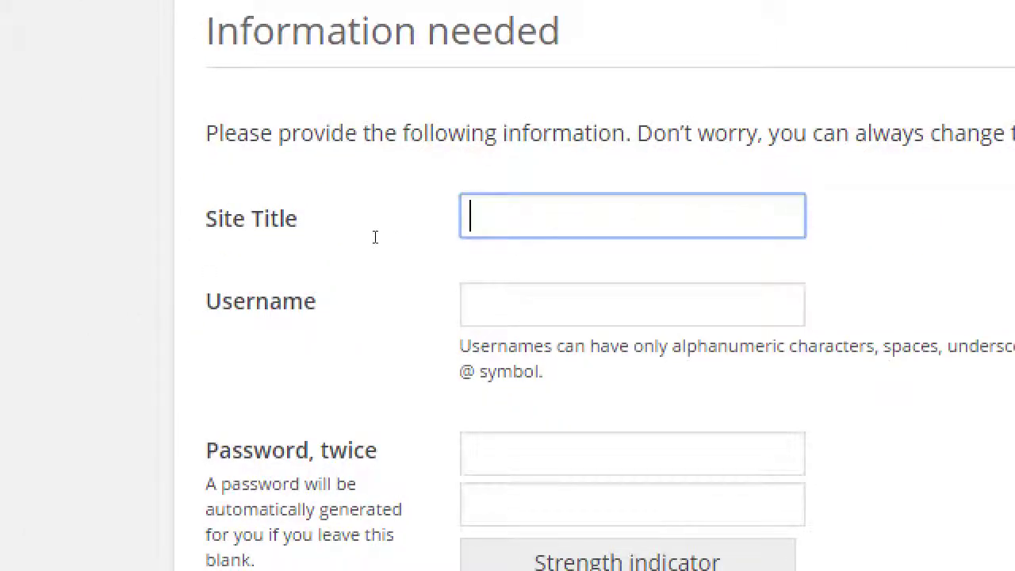
pyautogui.write("Victor's BAkery")
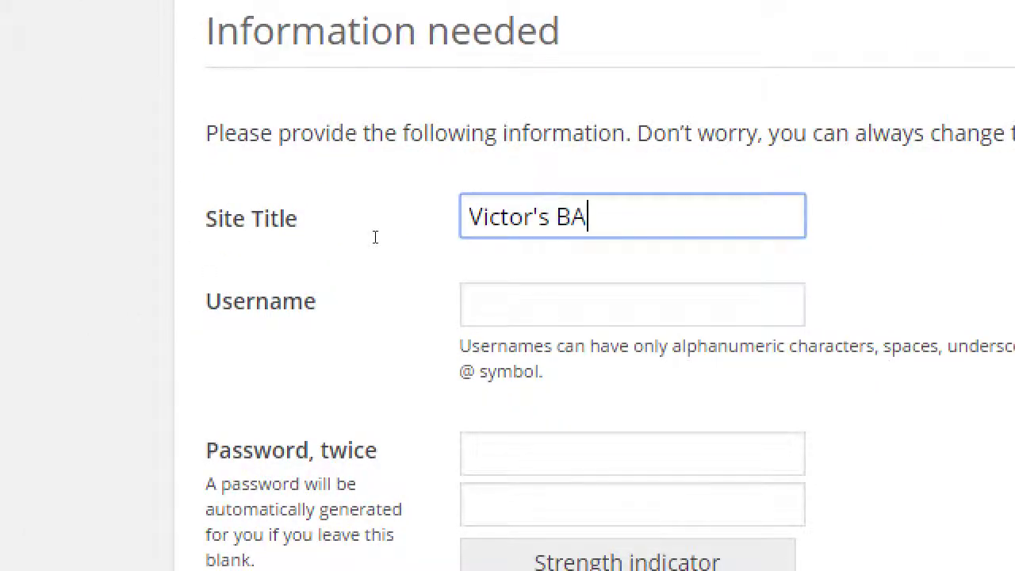
pyautogui.press('BackSpace')
pyautogui.press('BackSpace')
pyautogui.press('BackSpace')
pyautogui.press('BackSpace')
pyautogui.press('BackSpace')
pyautogui.write('akery')
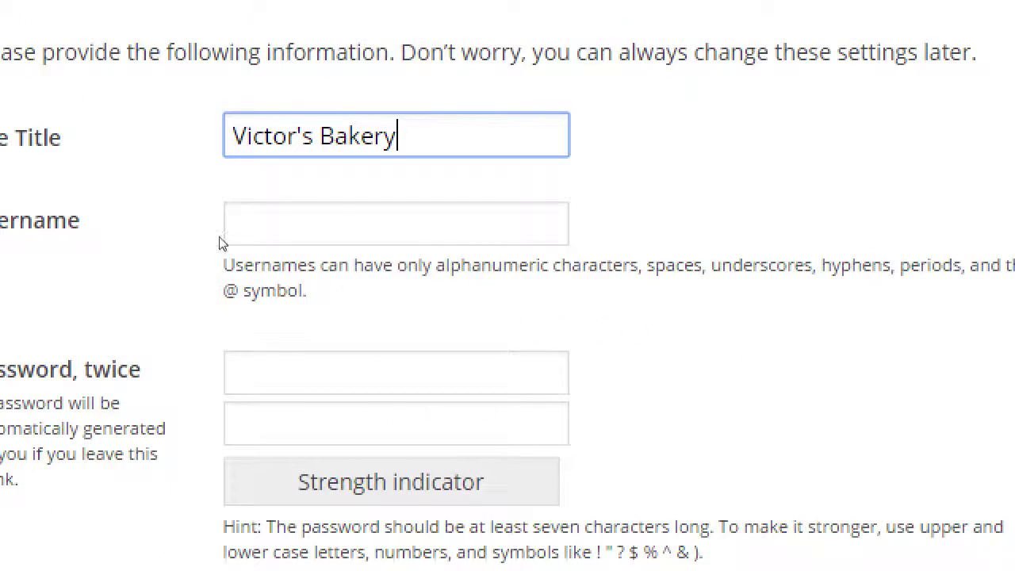
# Set the Username to 'admin'.
pyautogui.press('Tab')
pyautogui.write('Victor')
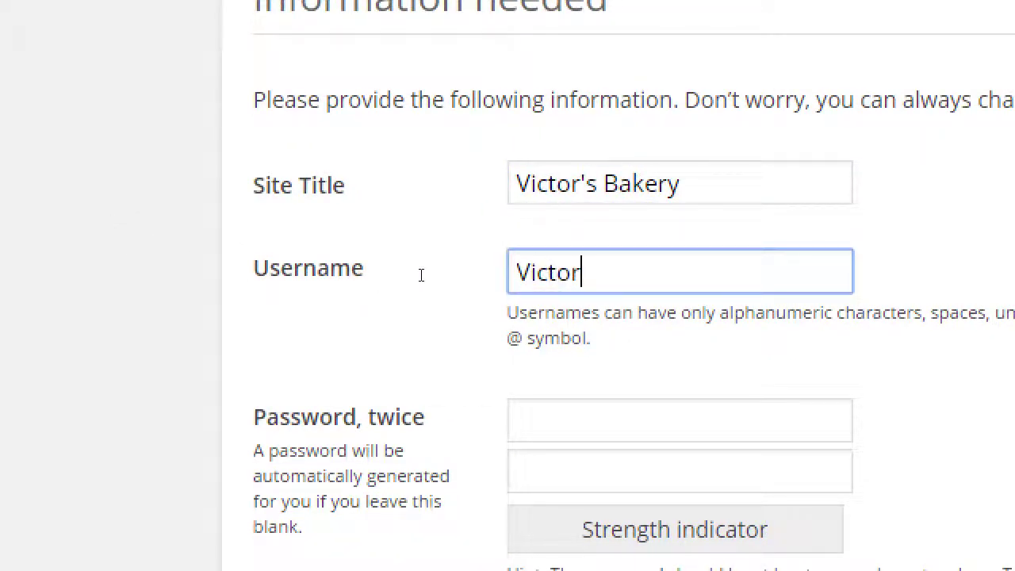
pyautogui.press('BackSpace')
pyautogui.press('BackSpace')
pyautogui.press('BackSpace')
pyautogui.press('BackSpace')
pyautogui.press('BackSpace')
pyautogui.press('BackSpace')
pyautogui.write('admin')
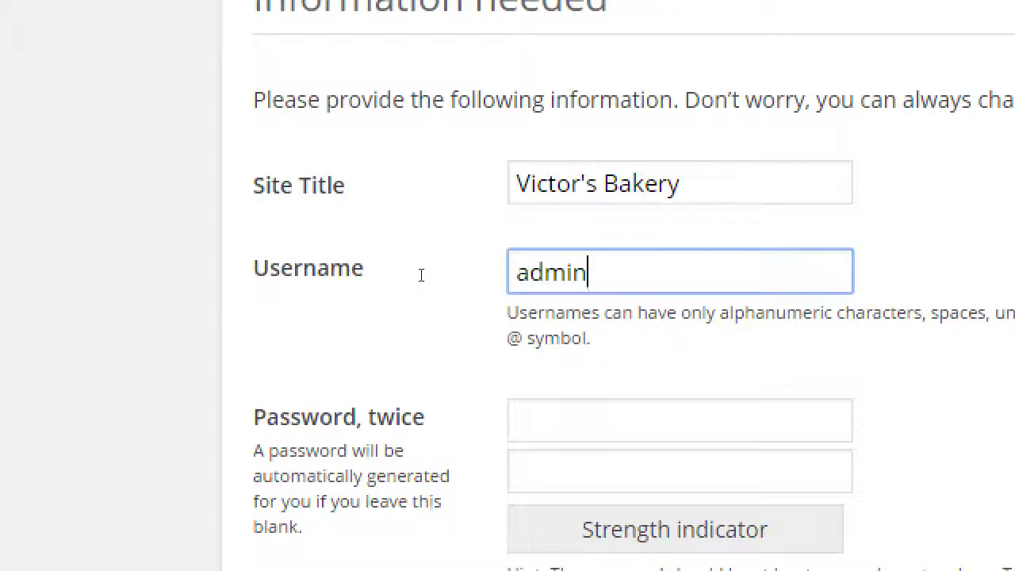
pyautogui.press('Tab')
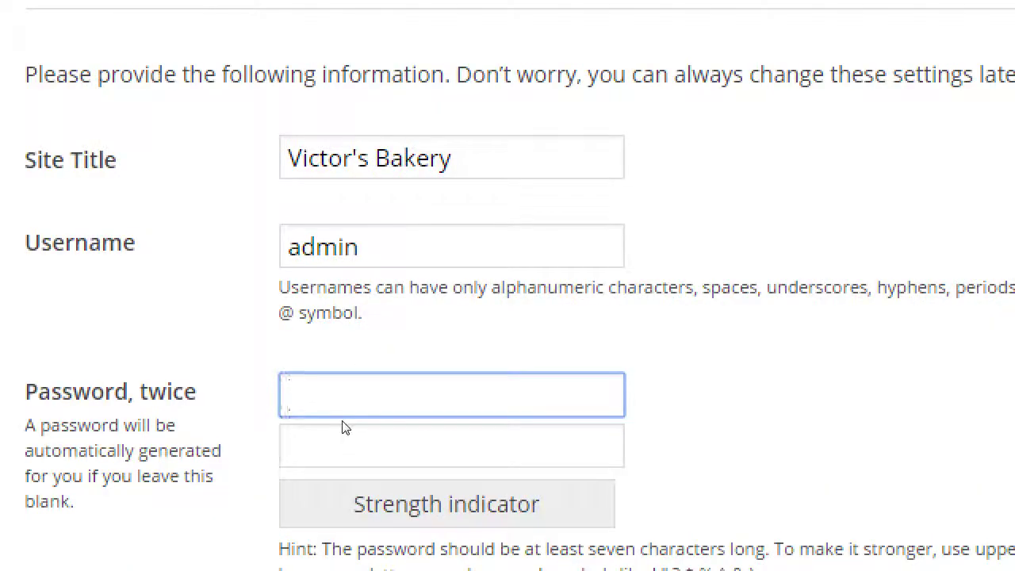
# Enter the same simple password in both password fields.
pyautogui.write('password')
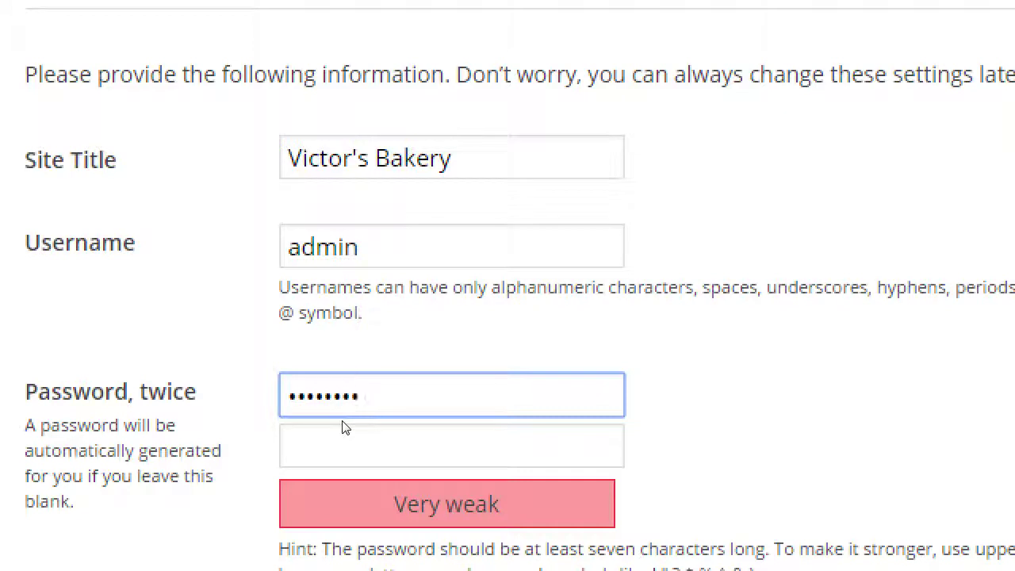
pyautogui.press('Tab')
pyautogui.write('password')
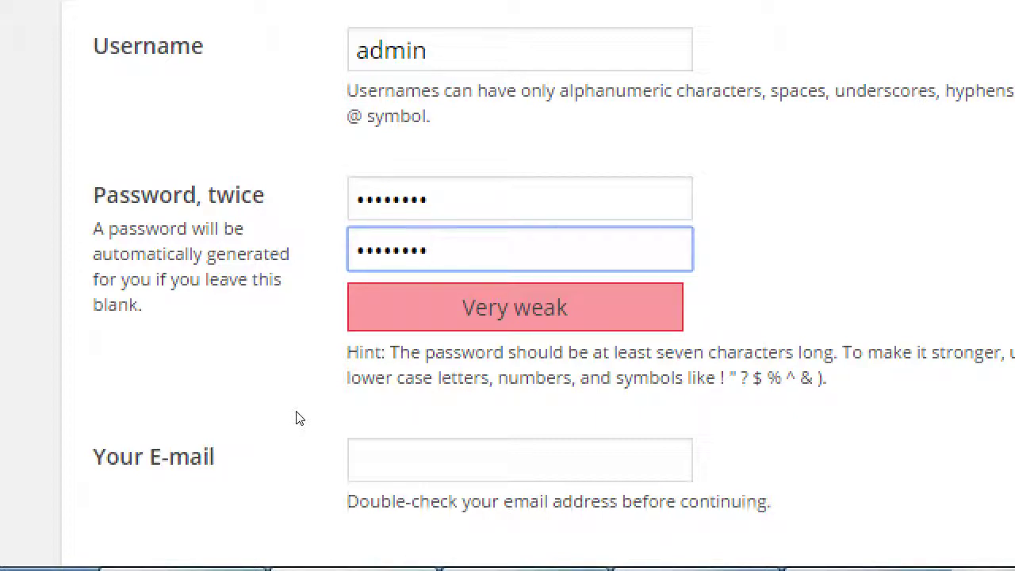
# Fill in the administrator's e-mail address, then switch to the instructions PDF.
pyautogui.click(373, 482)
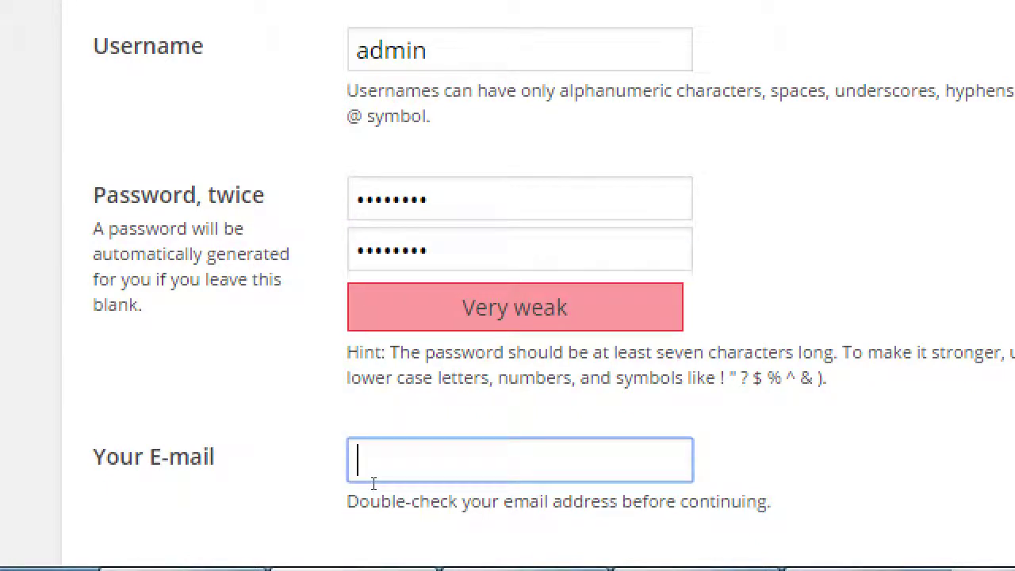
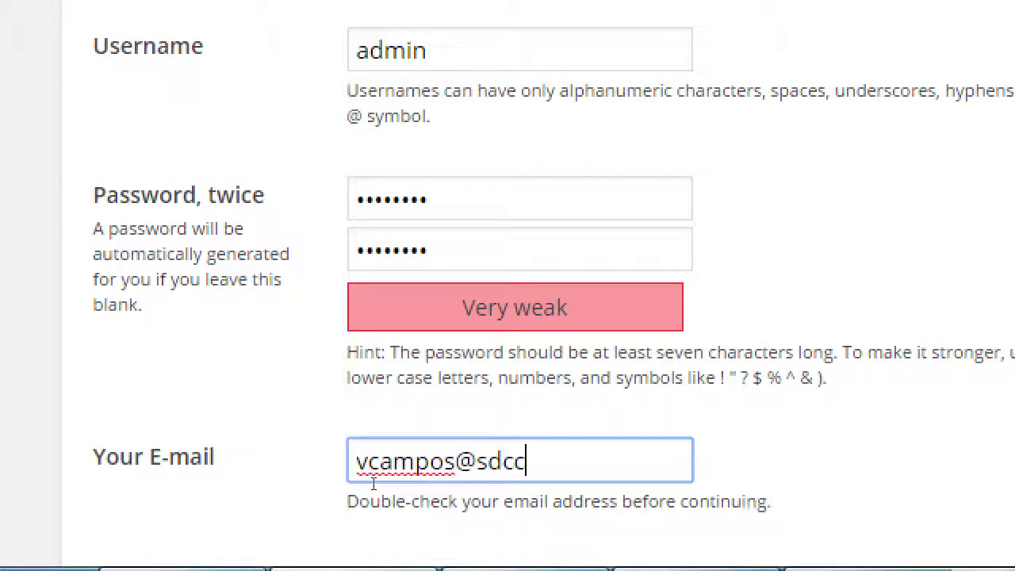
pyautogui.scroll(-1, 379, 482)
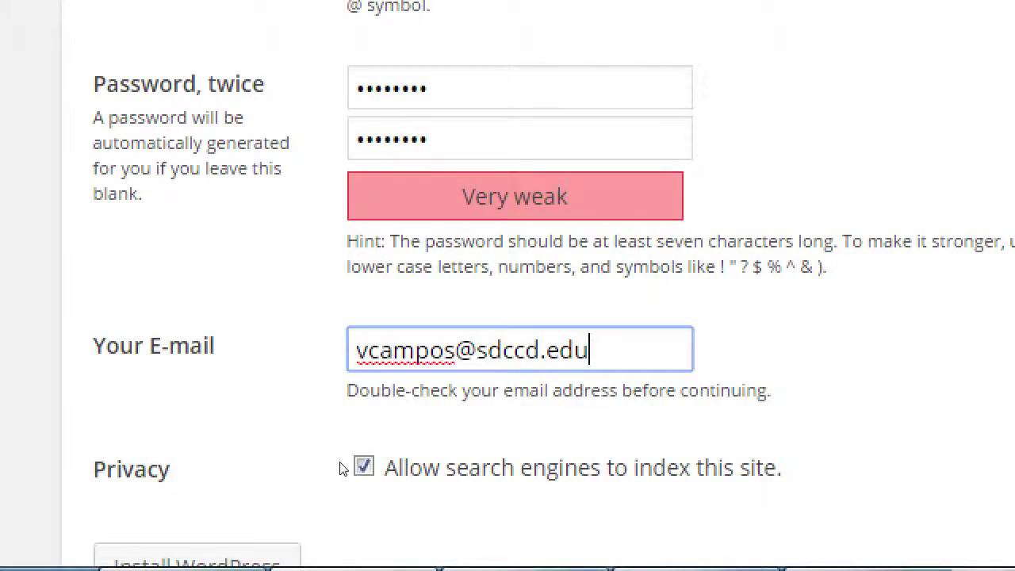
pyautogui.hotkey('alt', 'Tab')
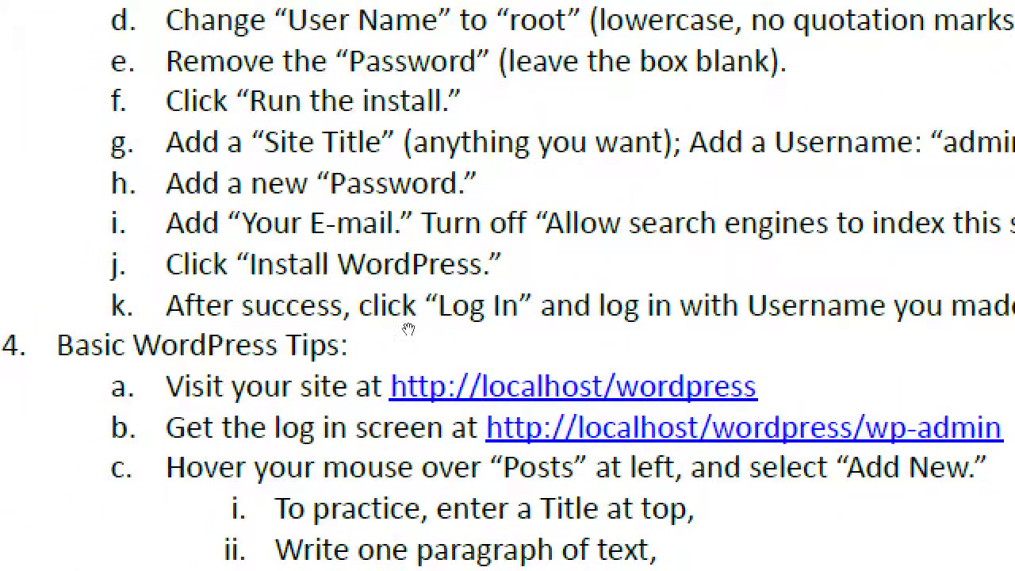
# Return from the PDF to the WordPress install form in Opera.
pyautogui.hotkey('alt', 'Tab')
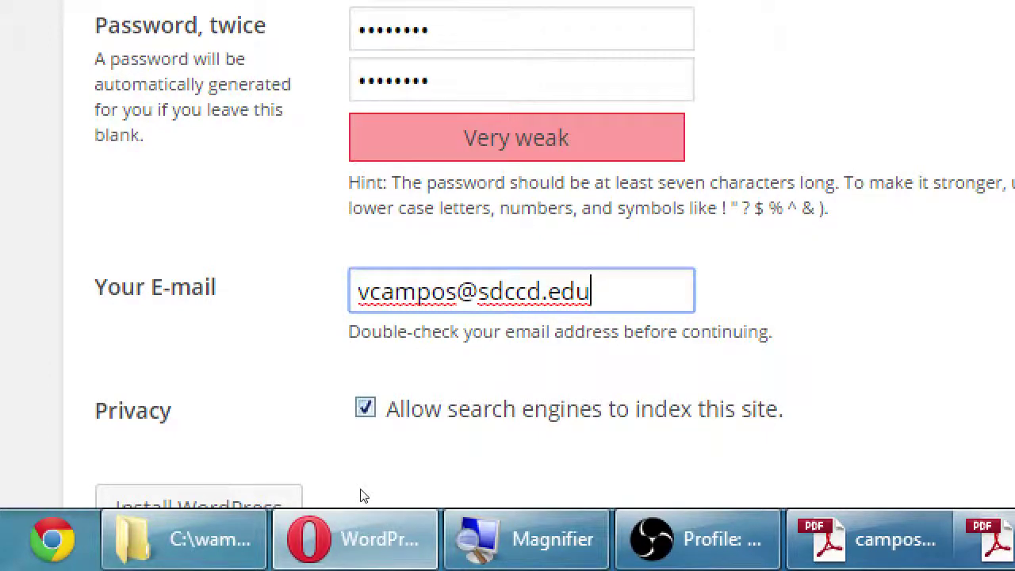
# Uncheck 'Allow search engines to index this site' and double-check the username 'admin'.
pyautogui.press('Tab')
pyautogui.press('space')
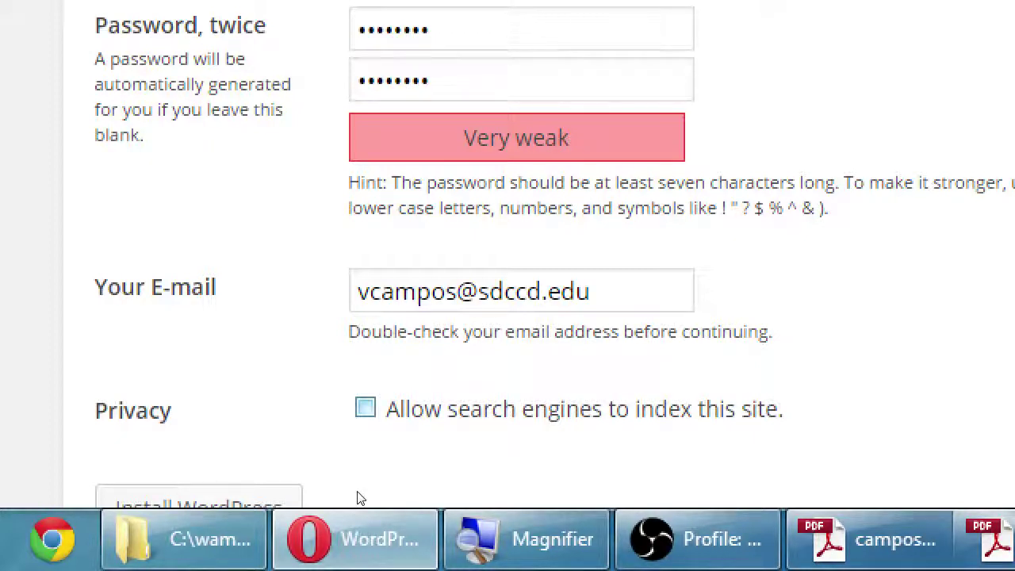
pyautogui.scroll(-1, 317, 487)
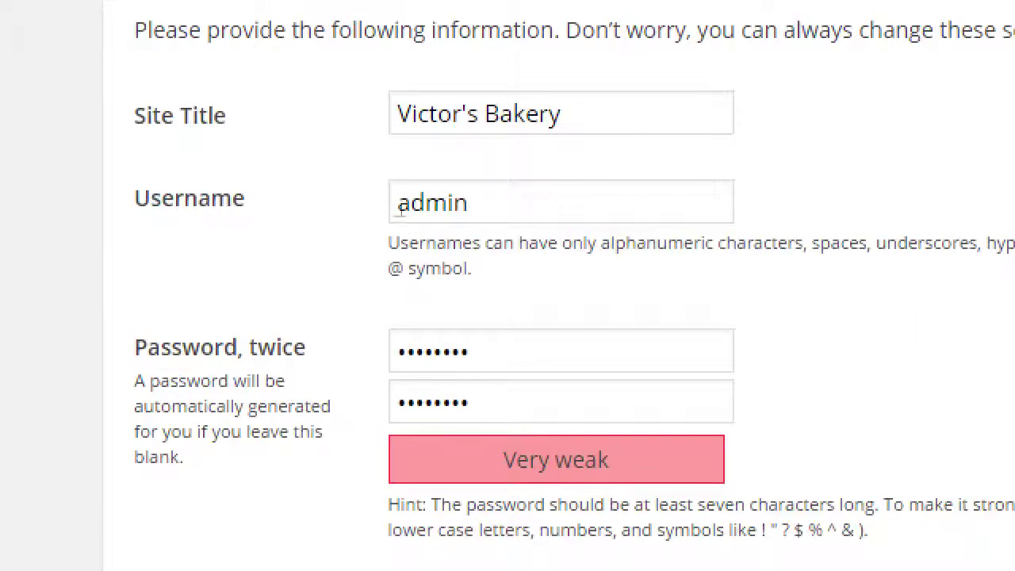
pyautogui.doubleClick(401, 205)
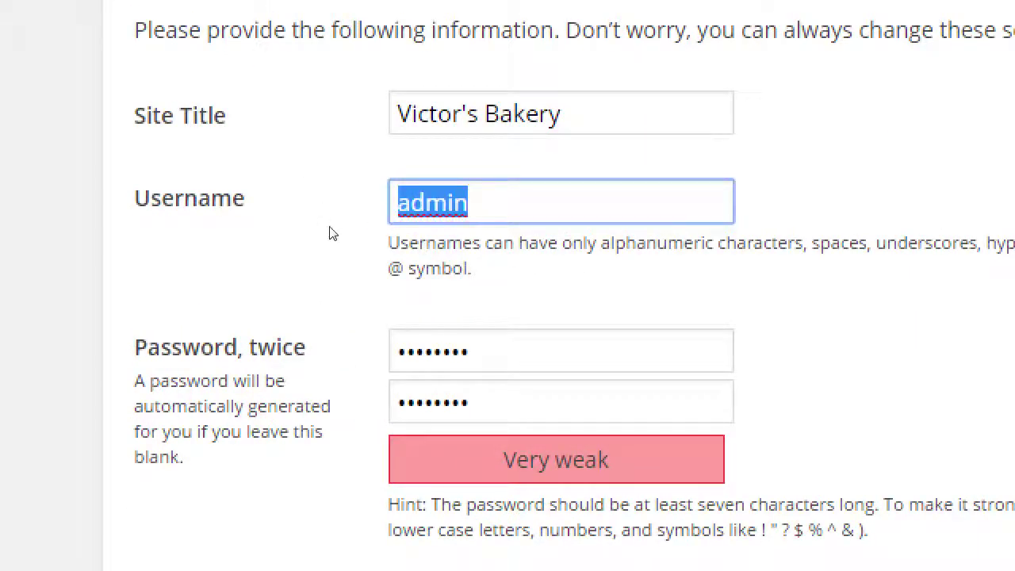
pyautogui.press('Tab')
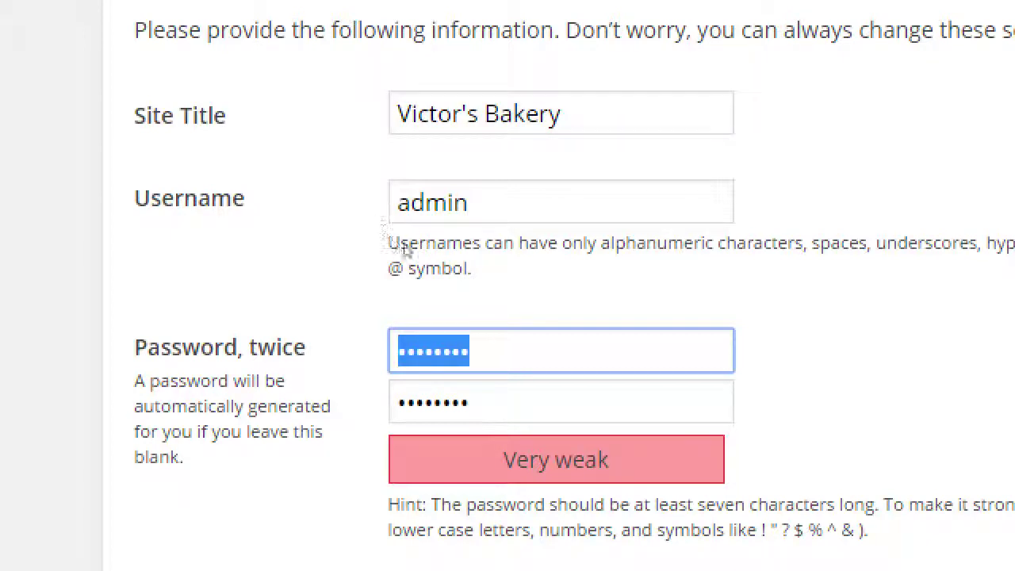
pyautogui.press('super+minus')
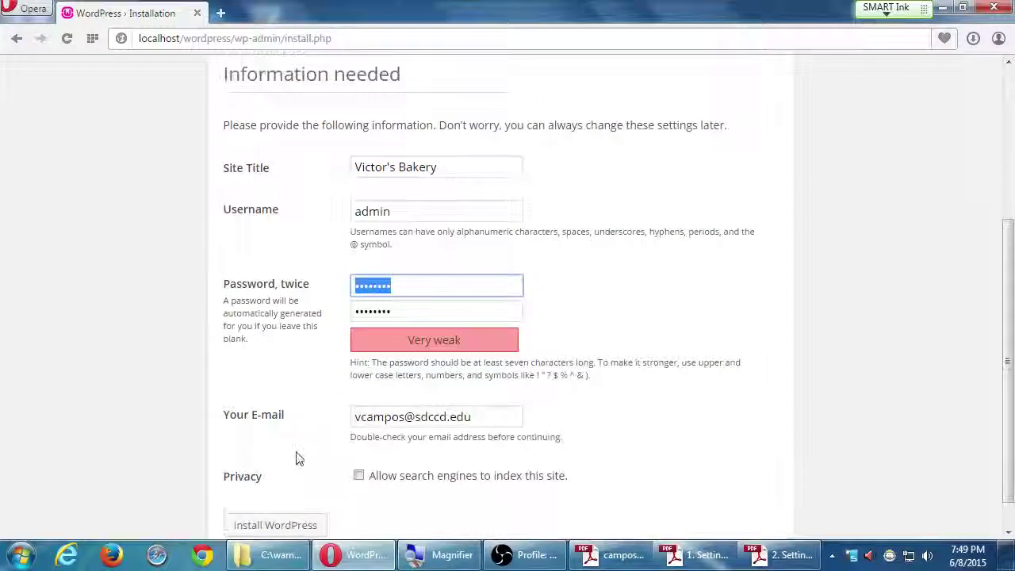
# Install WordPress and go to the Victor's Bakery login page.
pyautogui.click(272, 525)
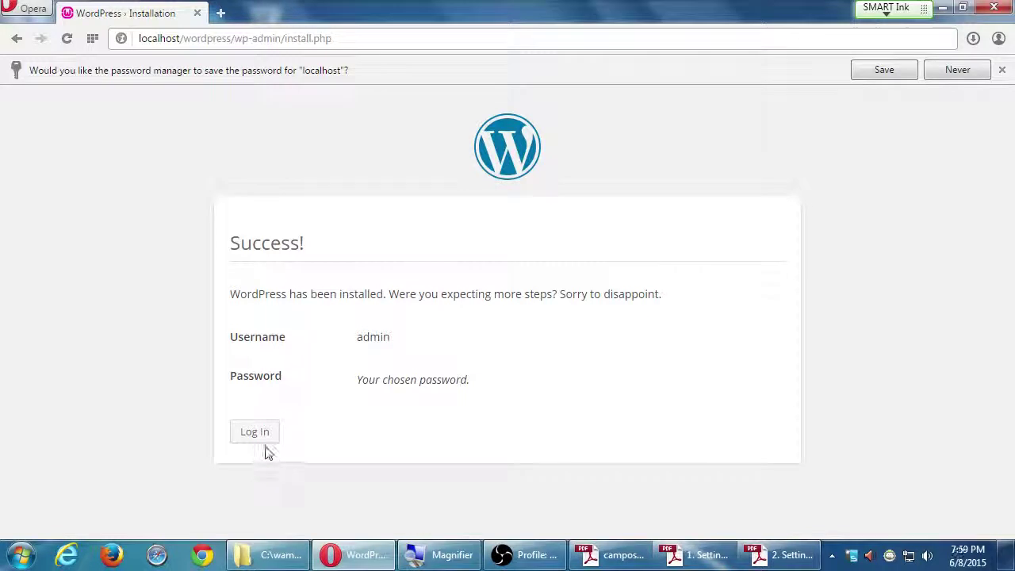
pyautogui.click(267, 440)
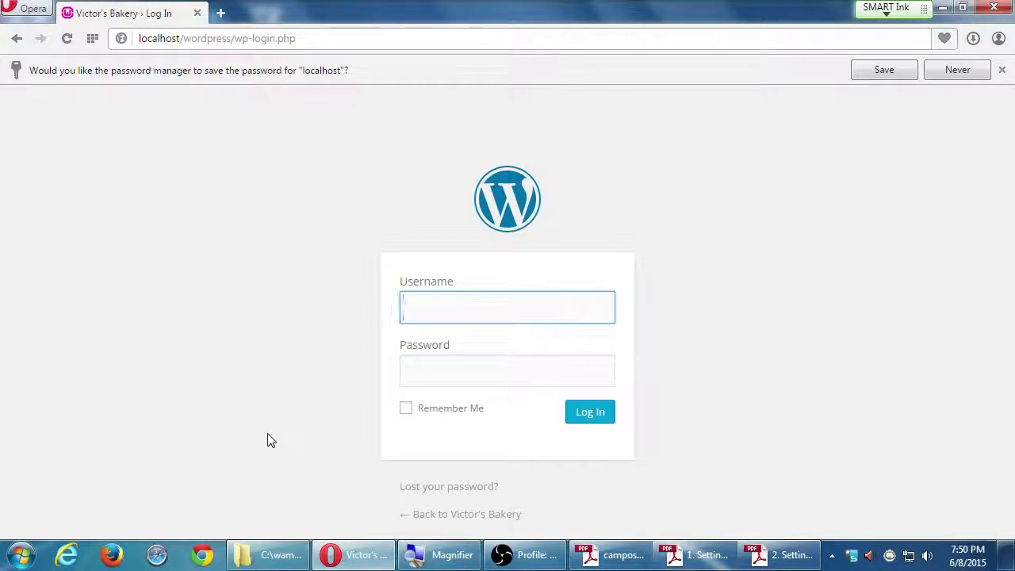
# Log in to WordPress as 'admin' with the account password to reach the Victor's Bakery Dashboard.
pyautogui.click(440, 317)
pyautogui.click(438, 280)
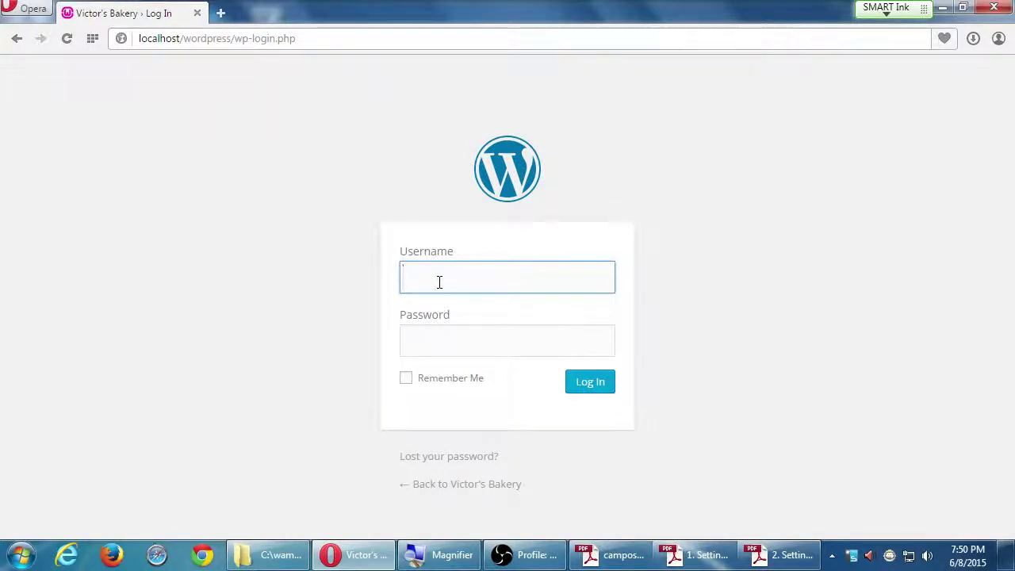
pyautogui.write('admin')
pyautogui.press('Tab')
pyautogui.write('admin123')
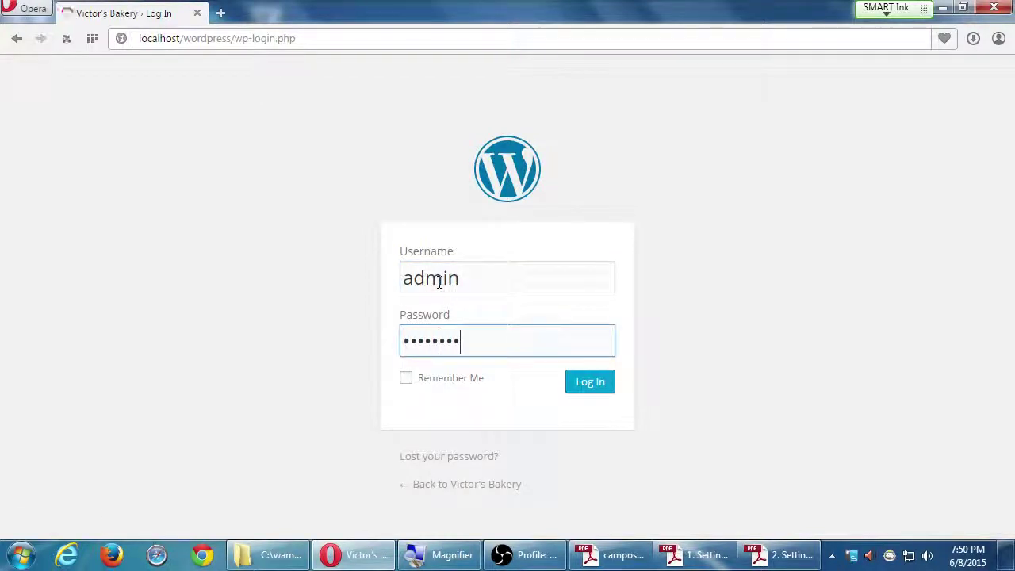
pyautogui.press('Return')
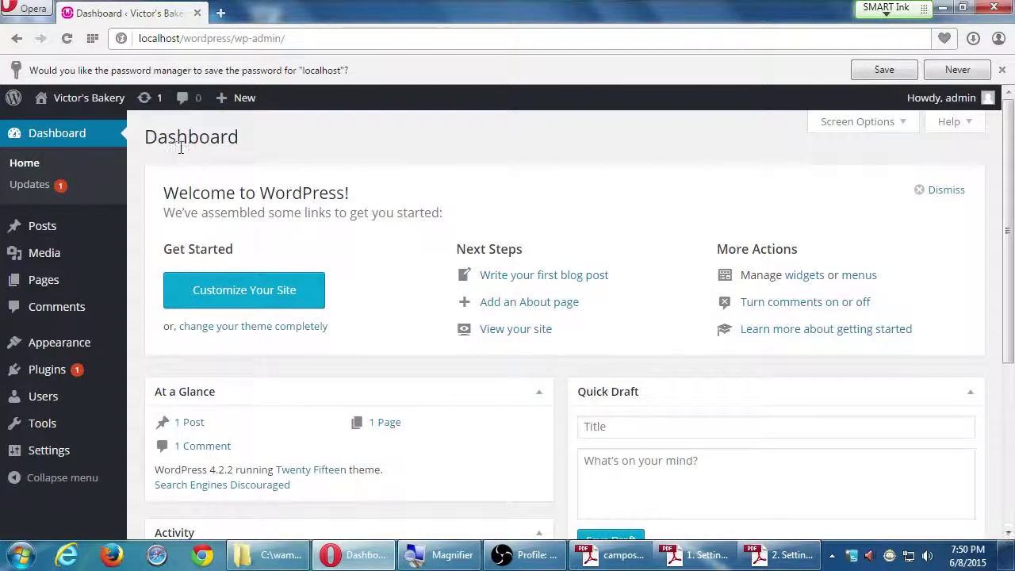